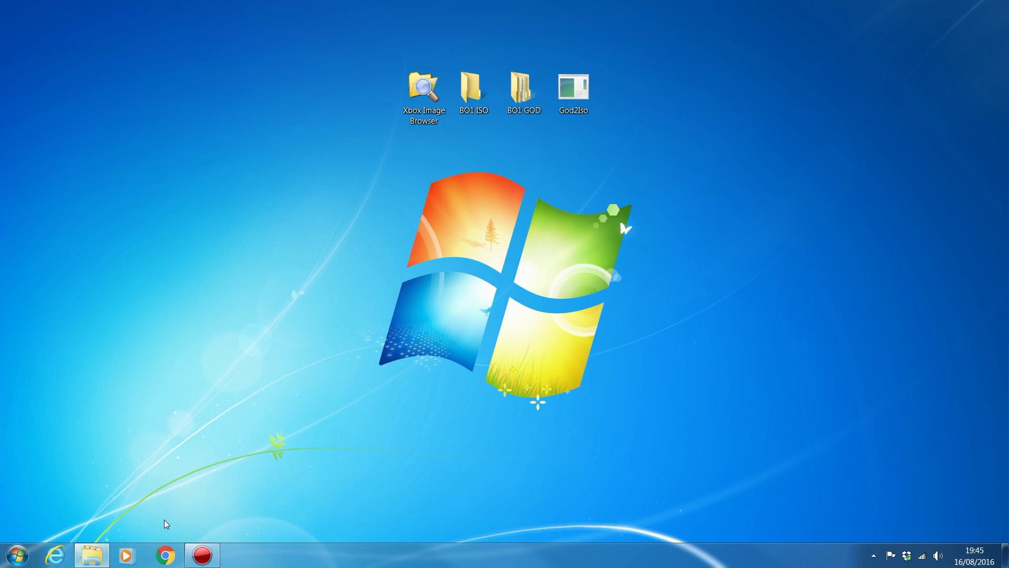
Open the BO1 folder on the Jtag console's Volume (USB0:) and scroll through its 100 items
{"action": "left_click", "coordinate": [94, 555]}
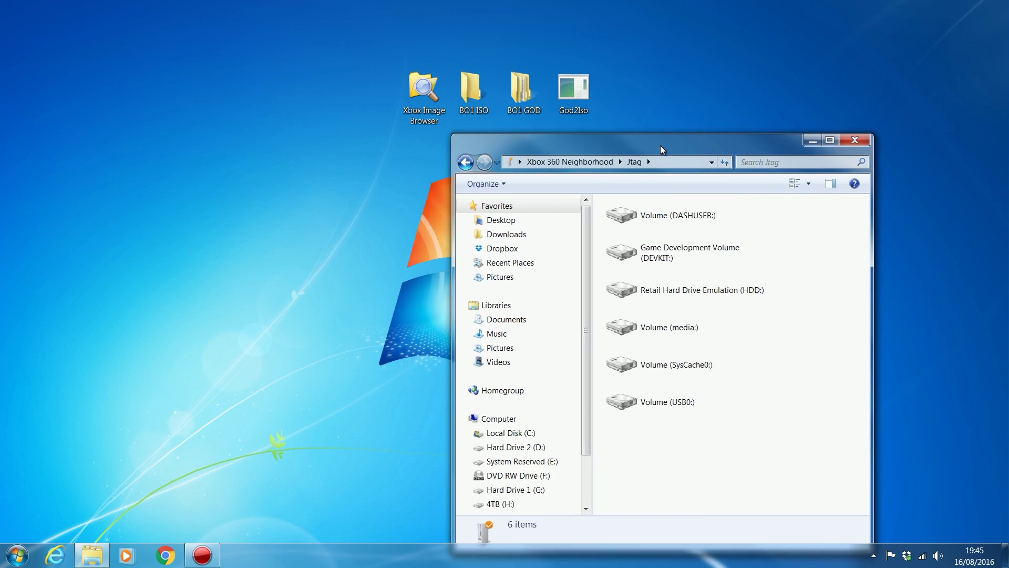
{"action": "left_click_drag", "start_coordinate": [661, 145], "coordinate": [518, 145]}
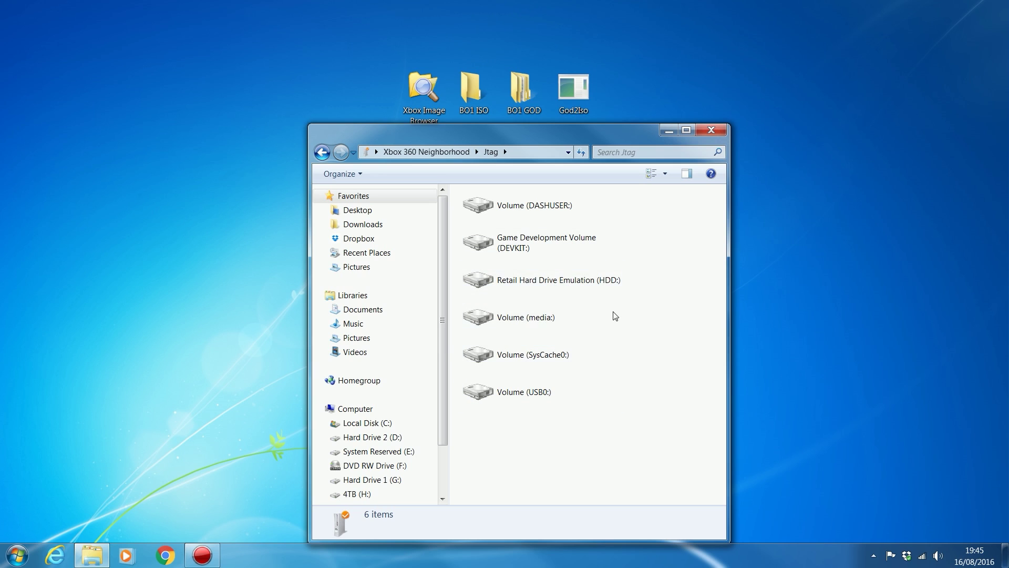
{"action": "double_click", "coordinate": [523, 384]}
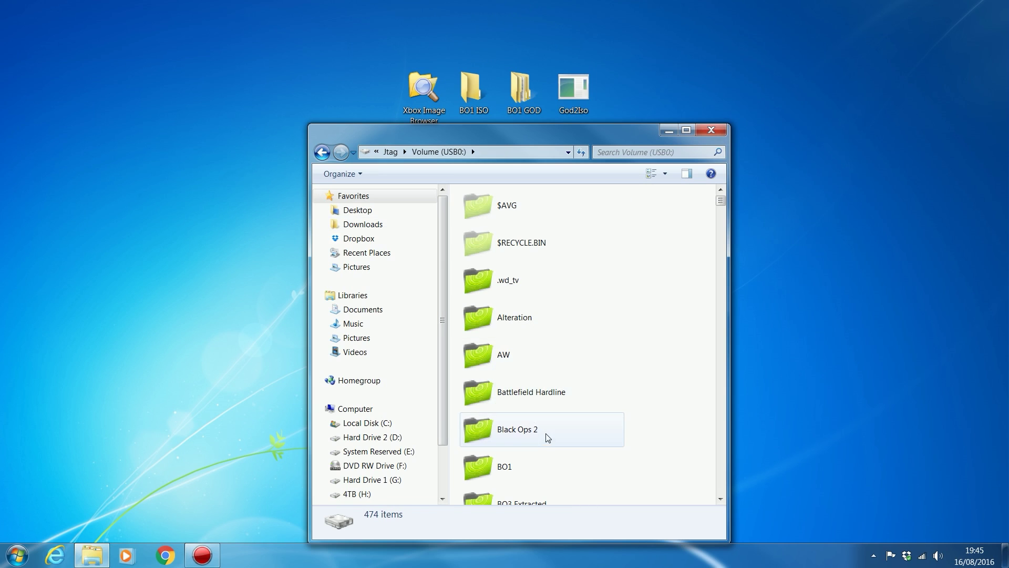
{"action": "left_click", "coordinate": [603, 465]}
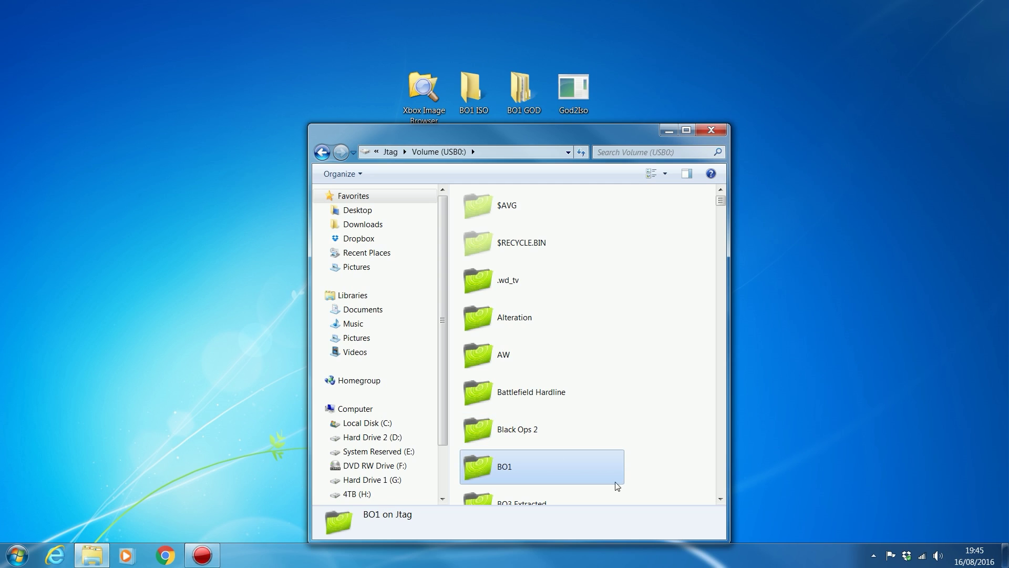
{"action": "double_click", "coordinate": [495, 471]}
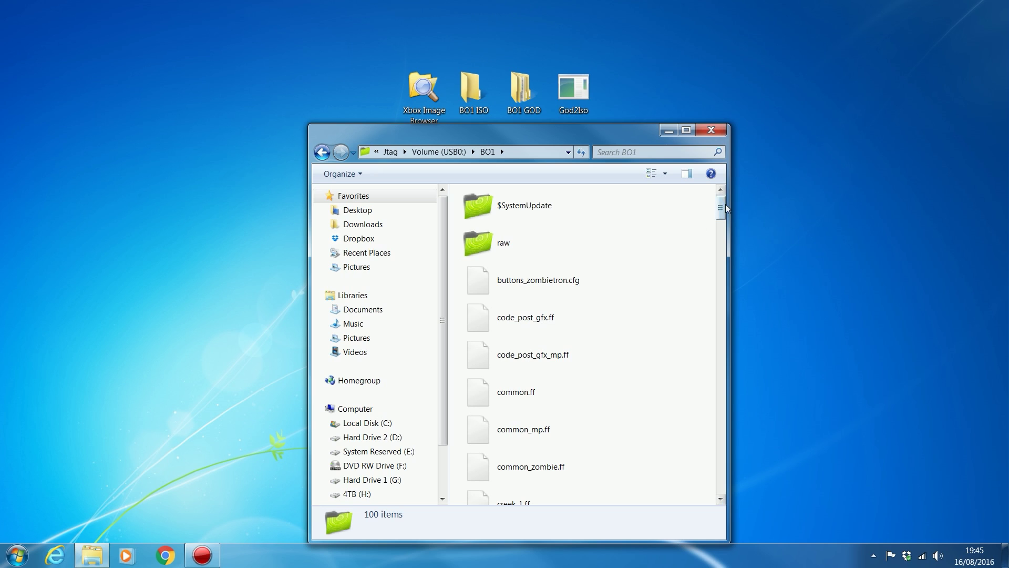
{"action": "left_click_drag", "start_coordinate": [721, 210], "coordinate": [721, 234]}
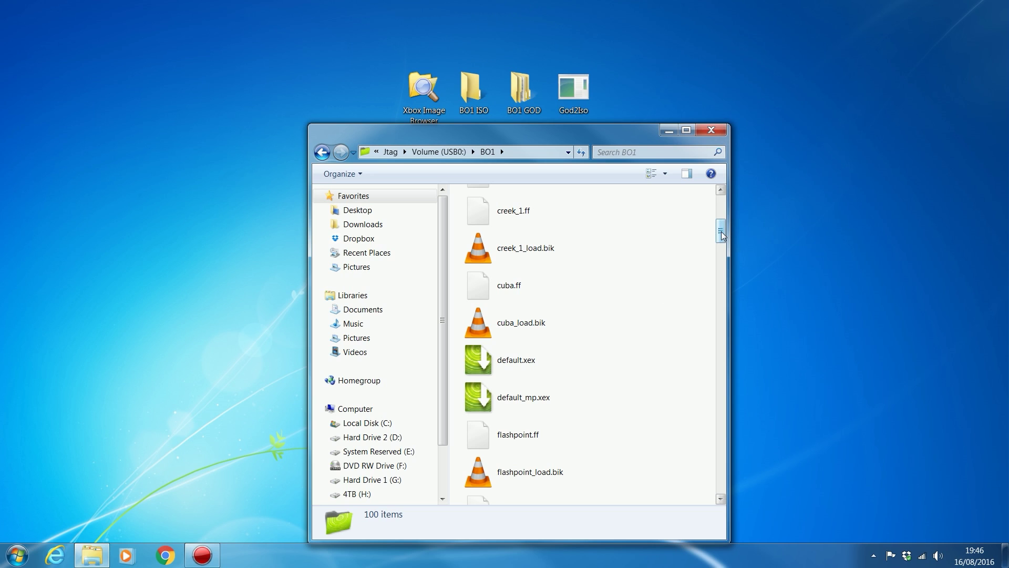
{"action": "mouse_move", "coordinate": [722, 235]}
{"action": "left_mouse_down"}
{"action": "mouse_move", "coordinate": [722, 245]}
{"action": "mouse_move", "coordinate": [725, 209]}
{"action": "mouse_move", "coordinate": [724, 229]}
{"action": "left_mouse_up"}
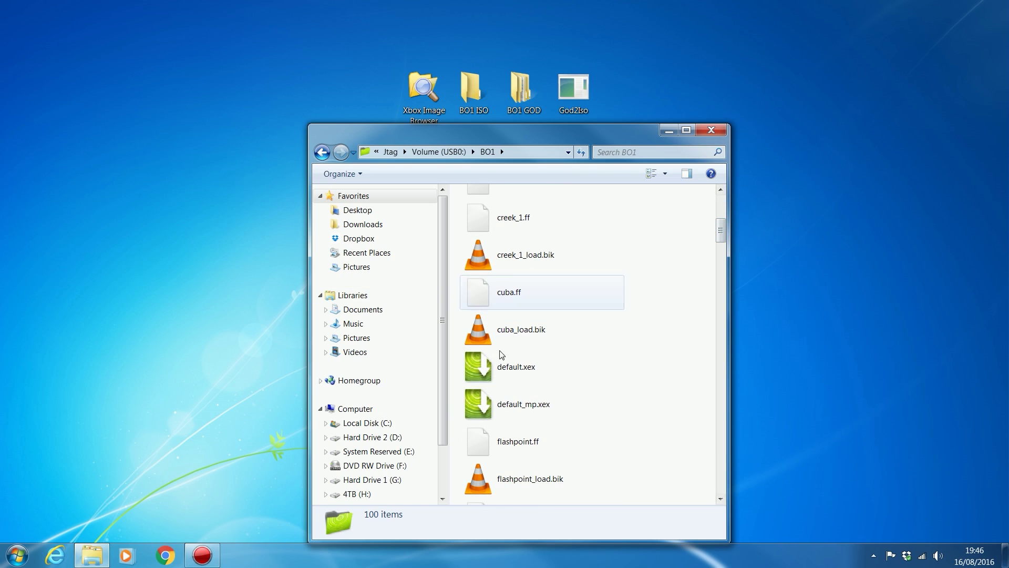
{"action": "left_click", "coordinate": [389, 151]}
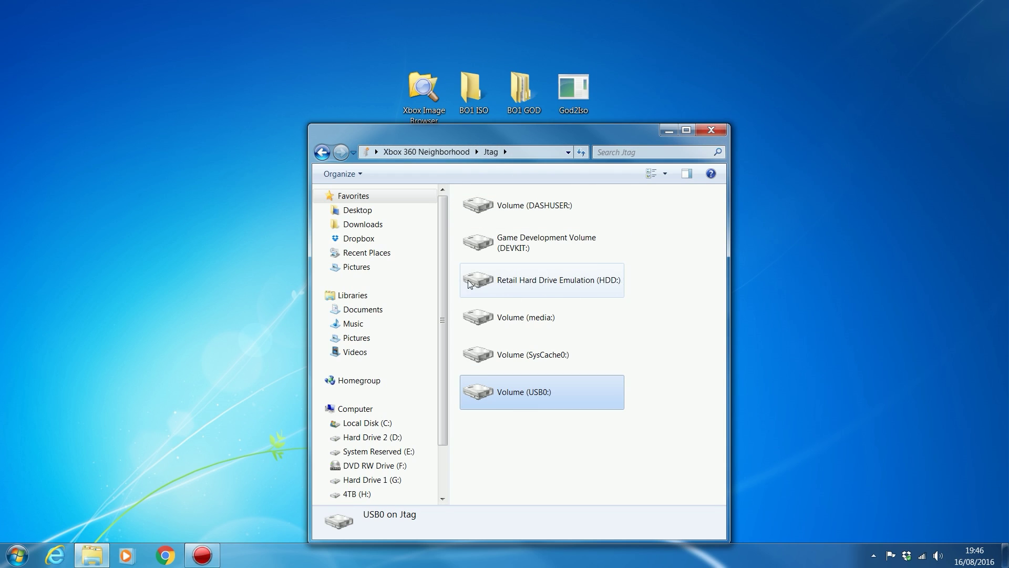
{"action": "double_click", "coordinate": [563, 284]}
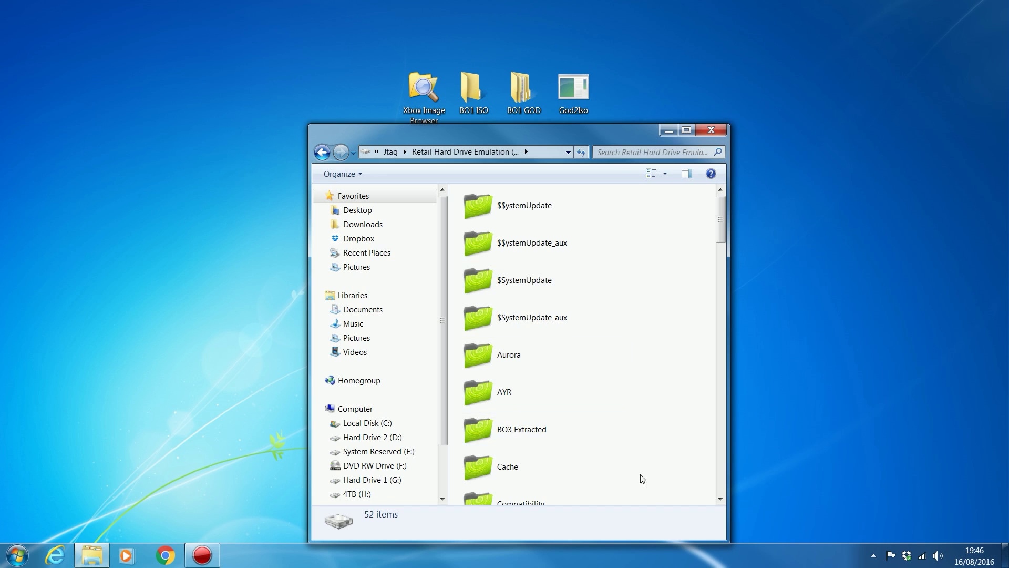
{"action": "left_click_drag", "start_coordinate": [721, 213], "coordinate": [720, 238]}
{"action": "double_click", "coordinate": [500, 391]}
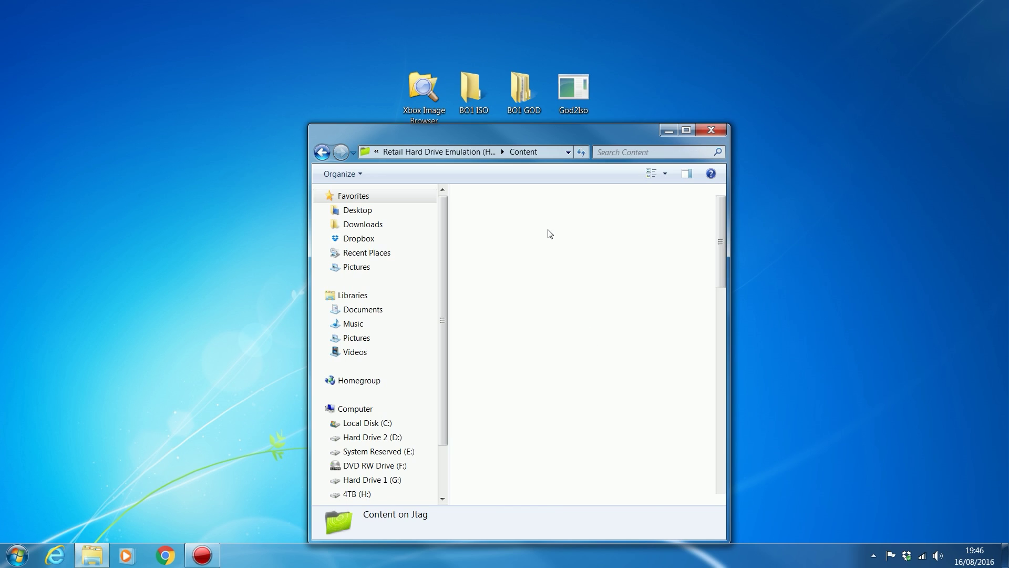
{"action": "left_click", "coordinate": [541, 210]}
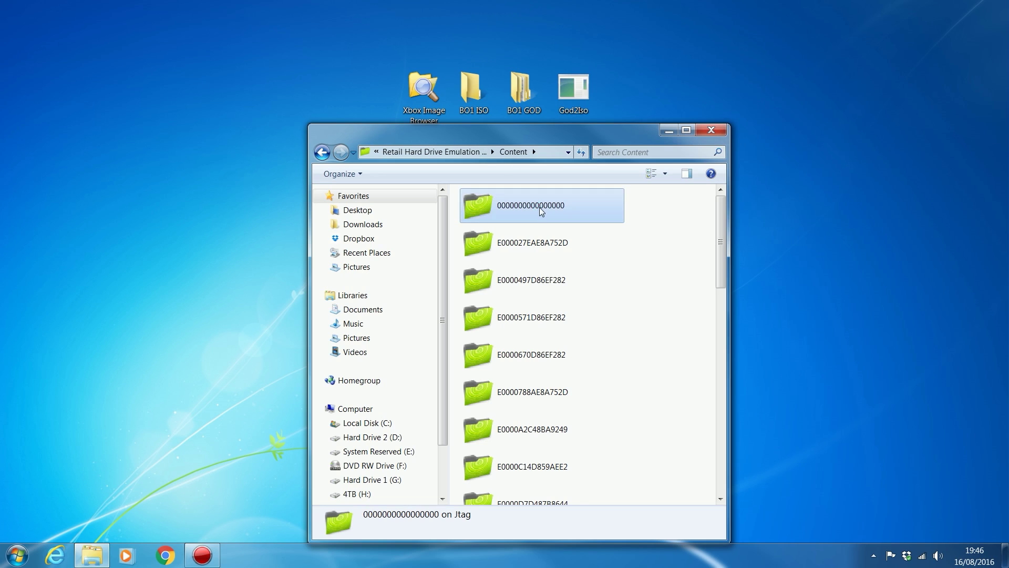
{"action": "double_click", "coordinate": [541, 211]}
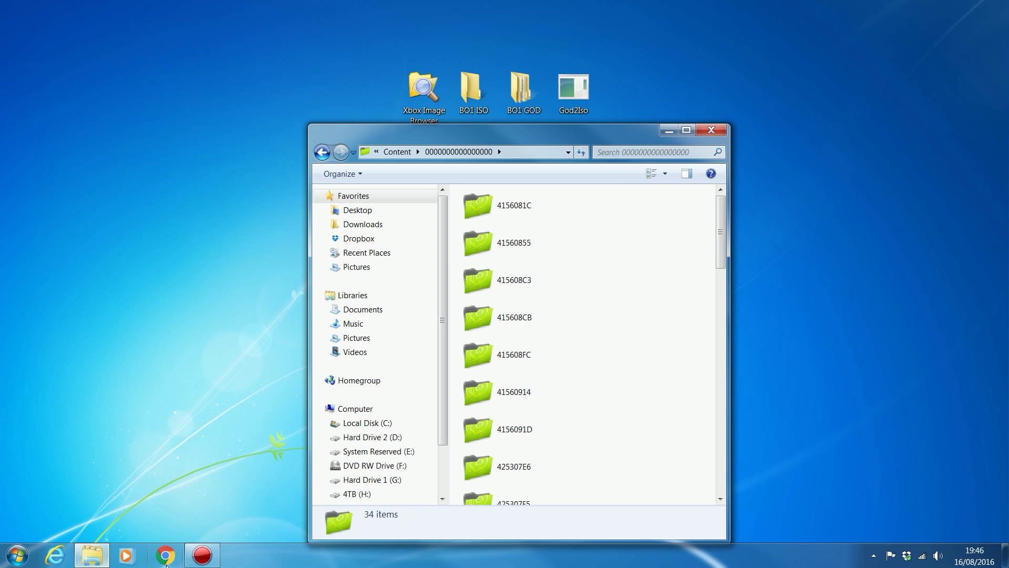
{"action": "left_click", "coordinate": [523, 248]}
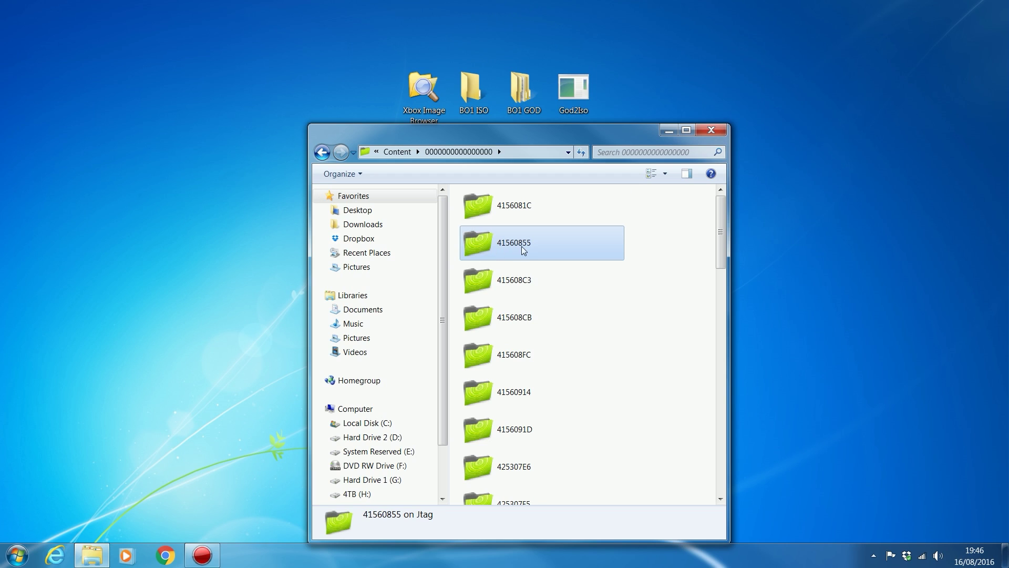
Search xboxunity.net for 'black ops' and highlight Call of Duty: Black Ops with TitleID 41560855
{"action": "left_click", "coordinate": [165, 555]}
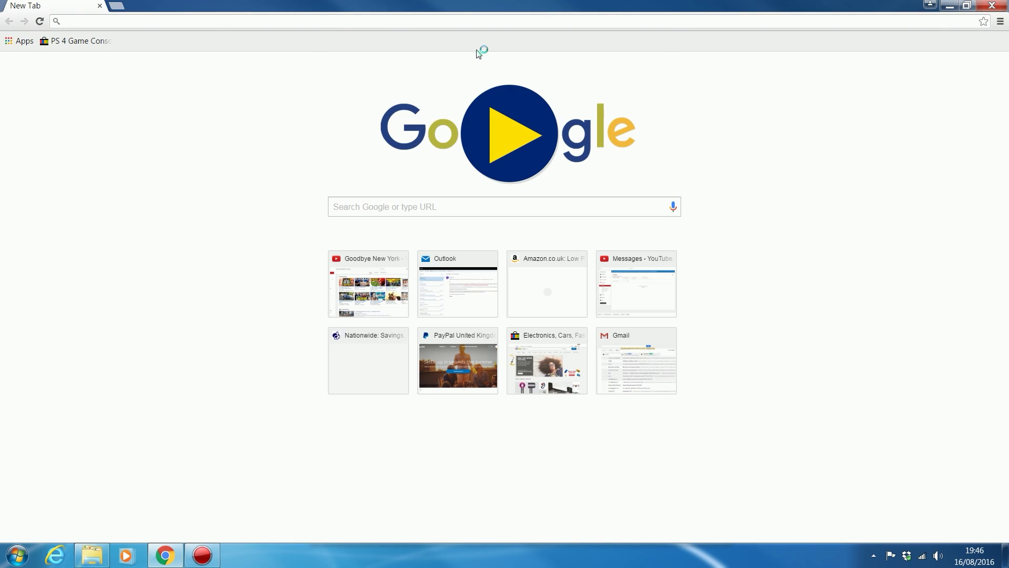
{"action": "type", "text": "xbox"}
{"action": "key", "text": "Return"}
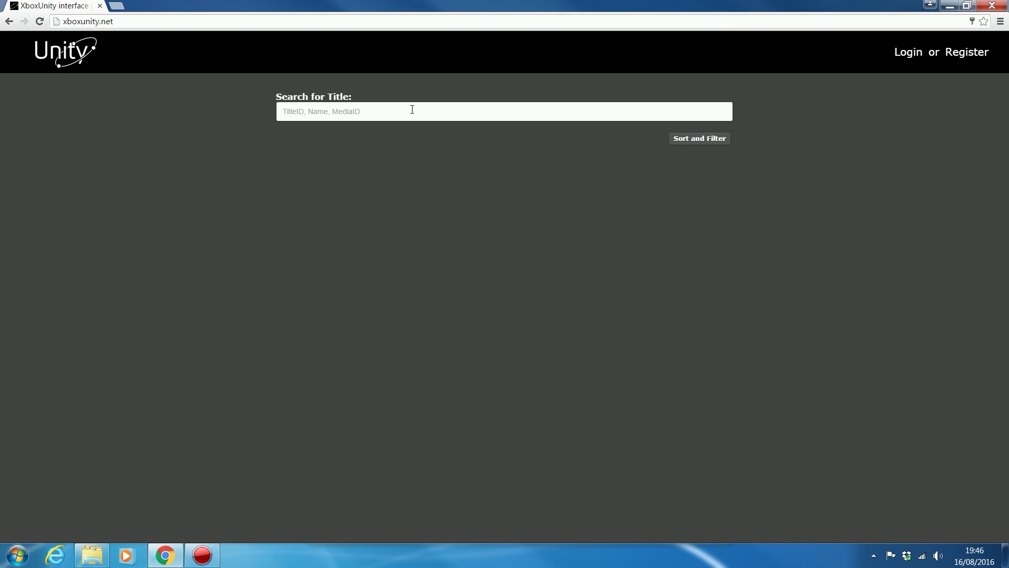
{"action": "left_click", "coordinate": [412, 110]}
{"action": "type", "text": "black ops"}
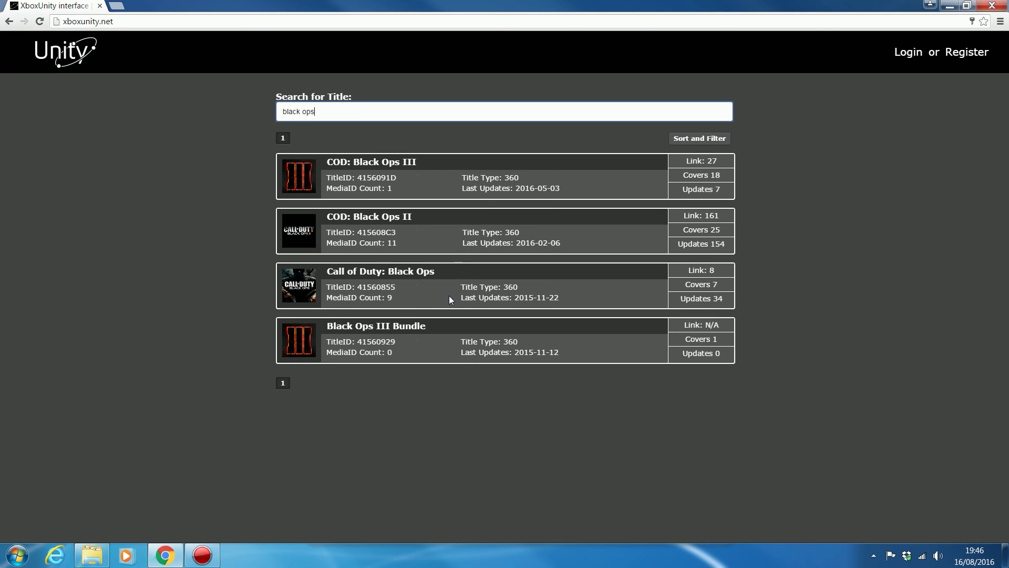
{"action": "left_click_drag", "start_coordinate": [326, 271], "coordinate": [362, 286]}
{"action": "left_click", "coordinate": [362, 287]}
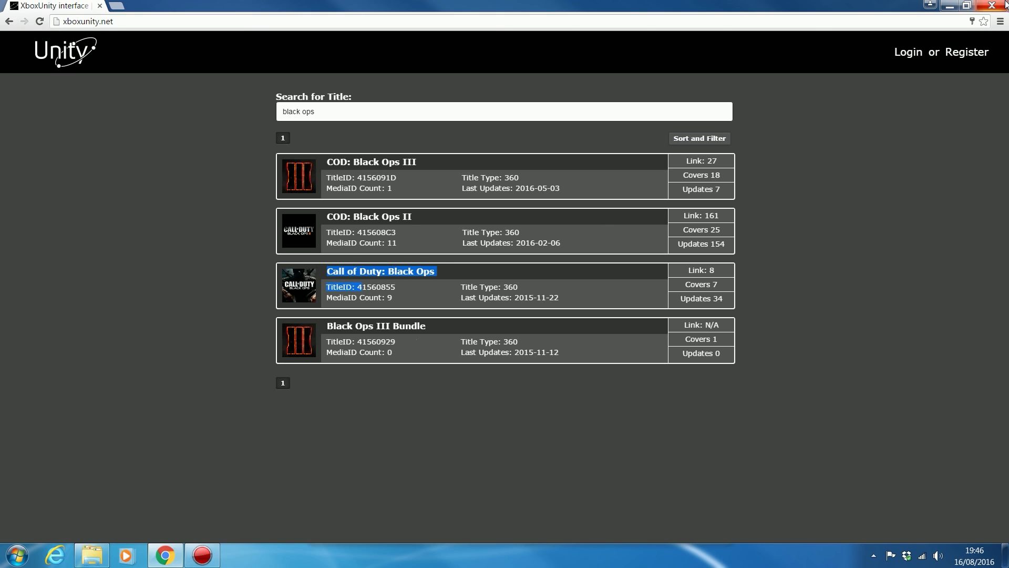
Open 41560855 > 00007000 > B23085EC7A48C568CA13.data and scroll through its 43 Data files
{"action": "left_click", "coordinate": [950, 6]}
{"action": "double_click", "coordinate": [535, 242]}
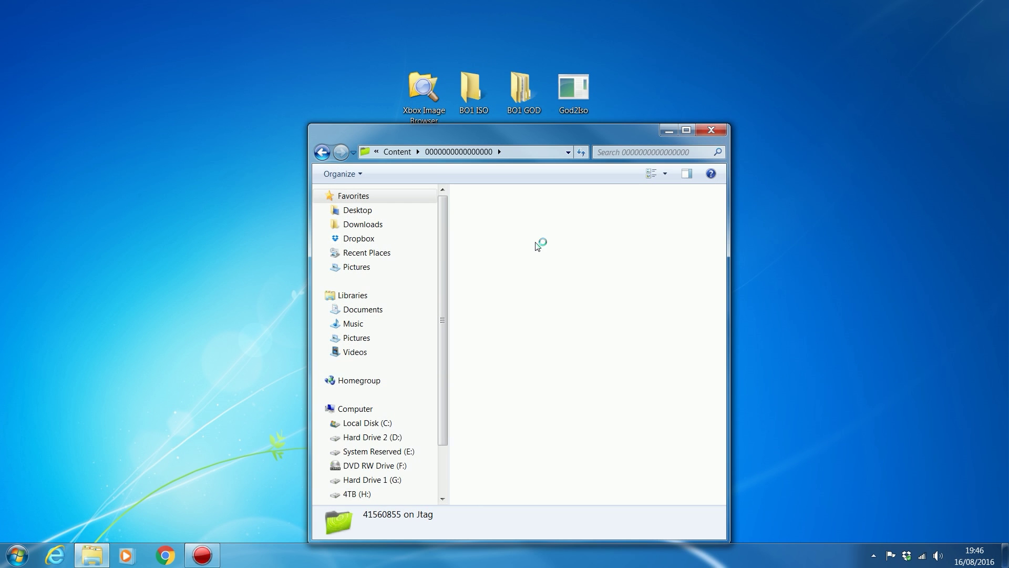
{"action": "left_click_drag", "start_coordinate": [523, 136], "coordinate": [511, 126]}
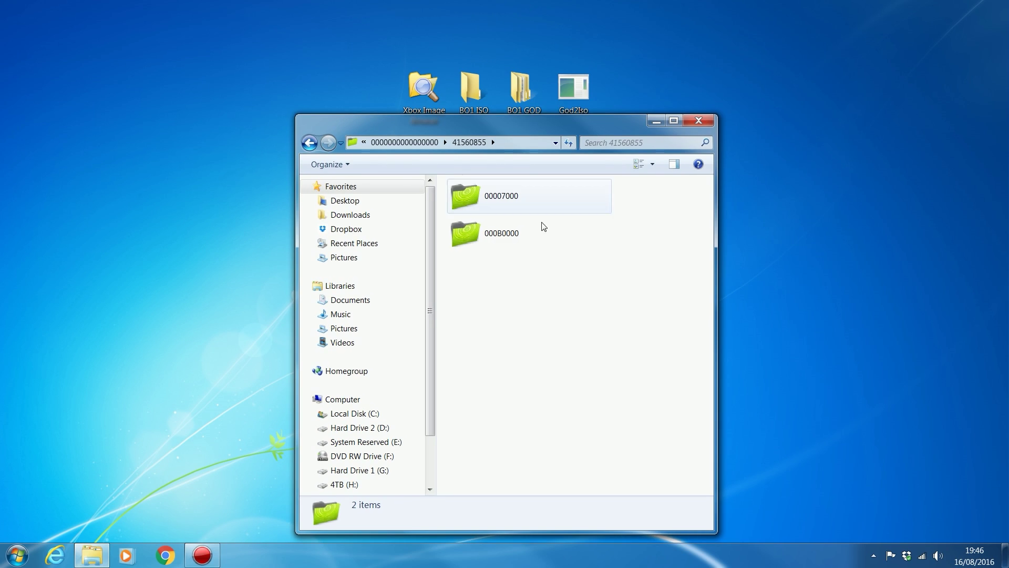
{"action": "left_click", "coordinate": [472, 200]}
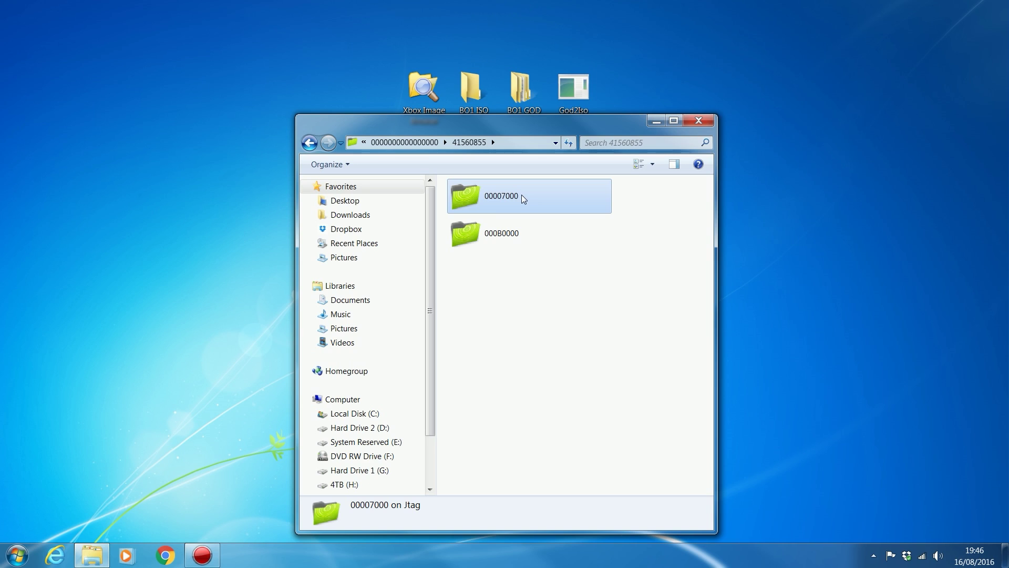
{"action": "double_click", "coordinate": [496, 201]}
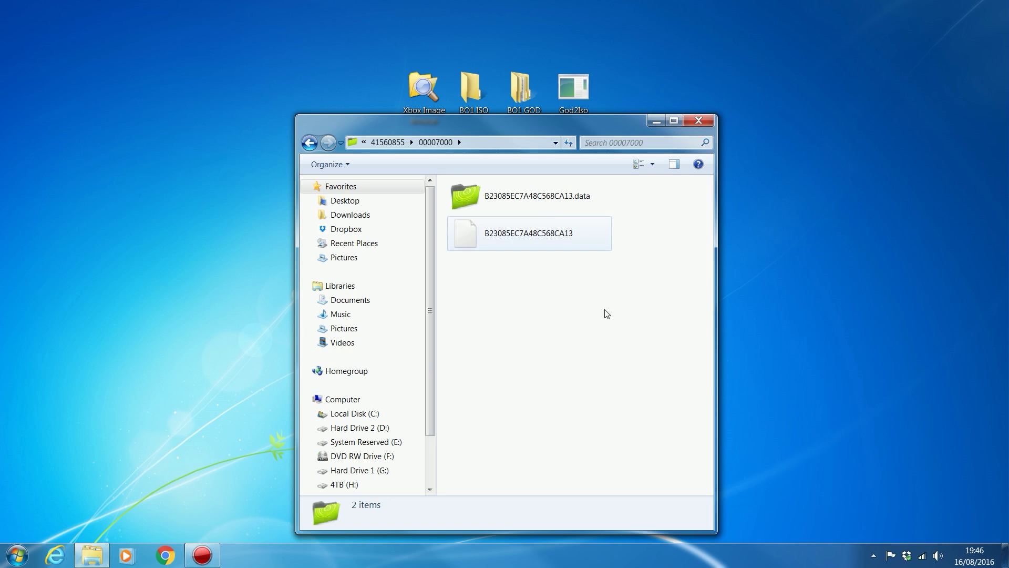
{"action": "double_click", "coordinate": [531, 198]}
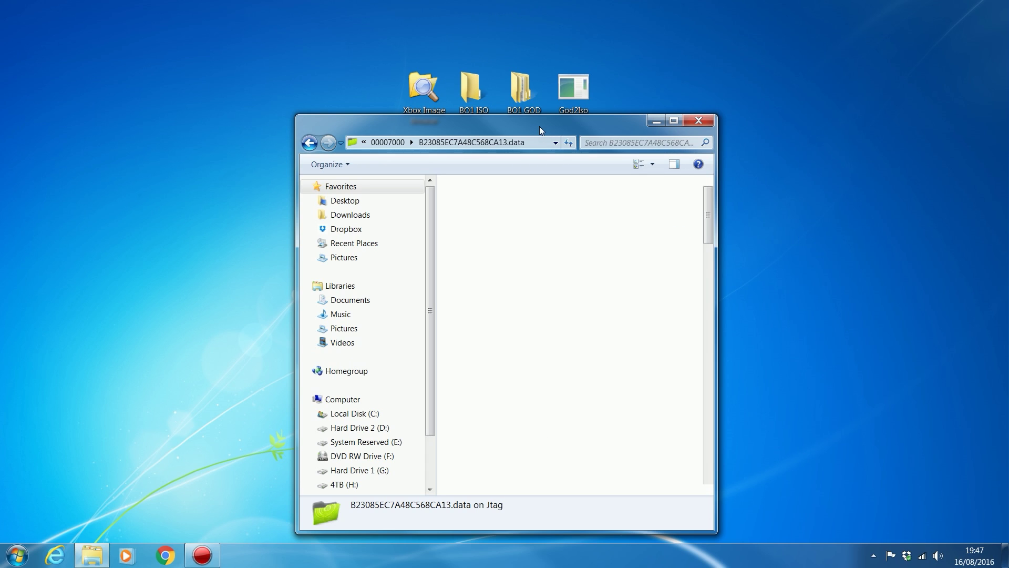
{"action": "left_click_drag", "start_coordinate": [537, 126], "coordinate": [491, 117]}
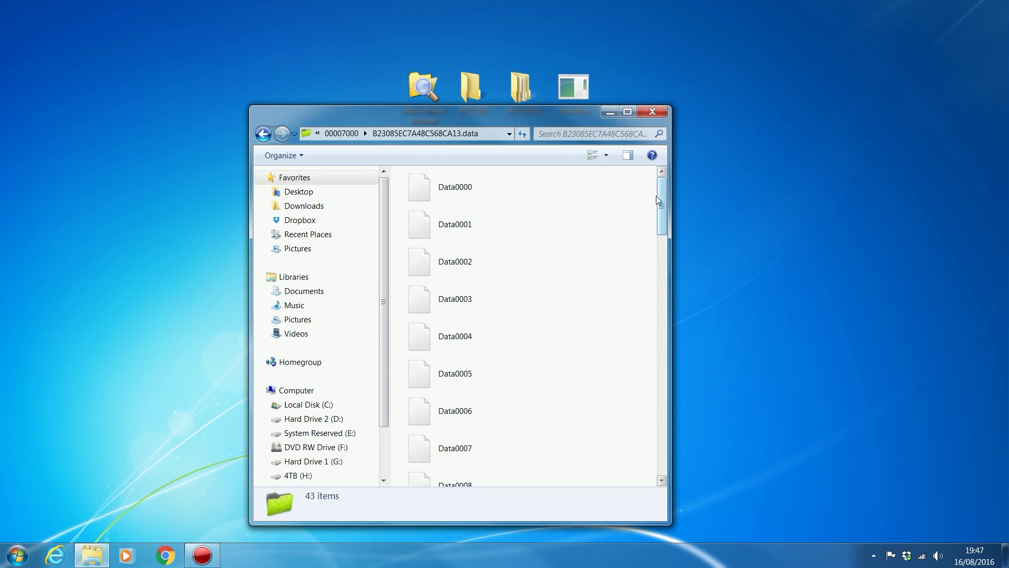
{"action": "left_click_drag", "start_coordinate": [662, 187], "coordinate": [670, 366]}
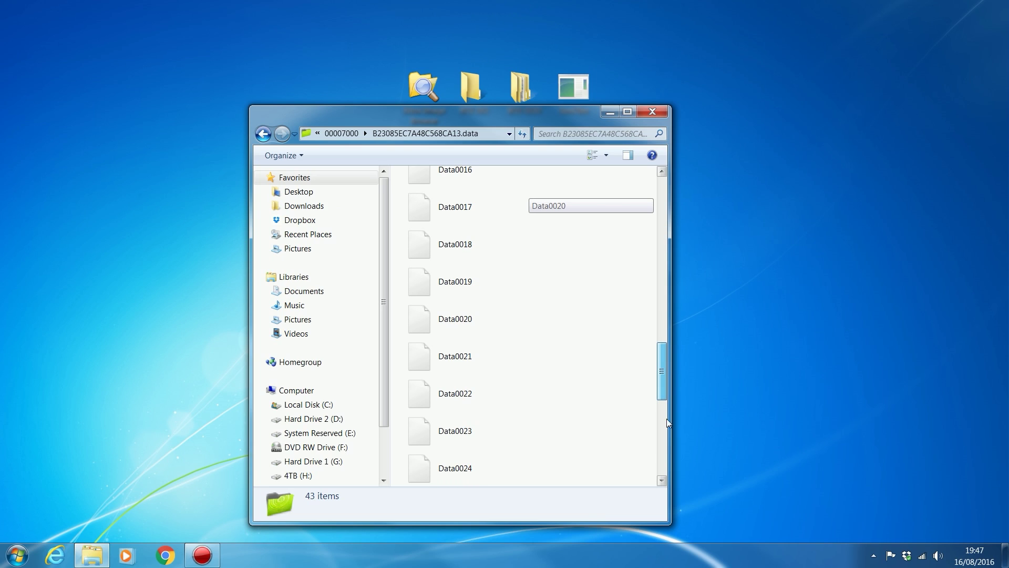
{"action": "left_click_drag", "start_coordinate": [659, 451], "coordinate": [664, 425]}
{"action": "left_click_drag", "start_coordinate": [662, 379], "coordinate": [631, 201]}
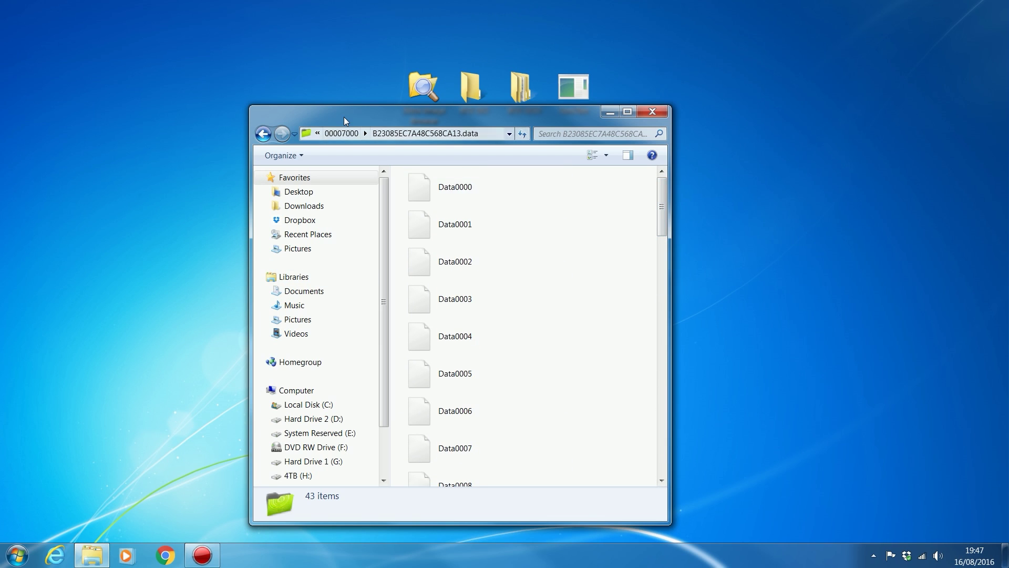
Return to the 00007000 folder holding the .data folder and the matching B23085EC7A48C568CA13 file
{"action": "left_click", "coordinate": [342, 133]}
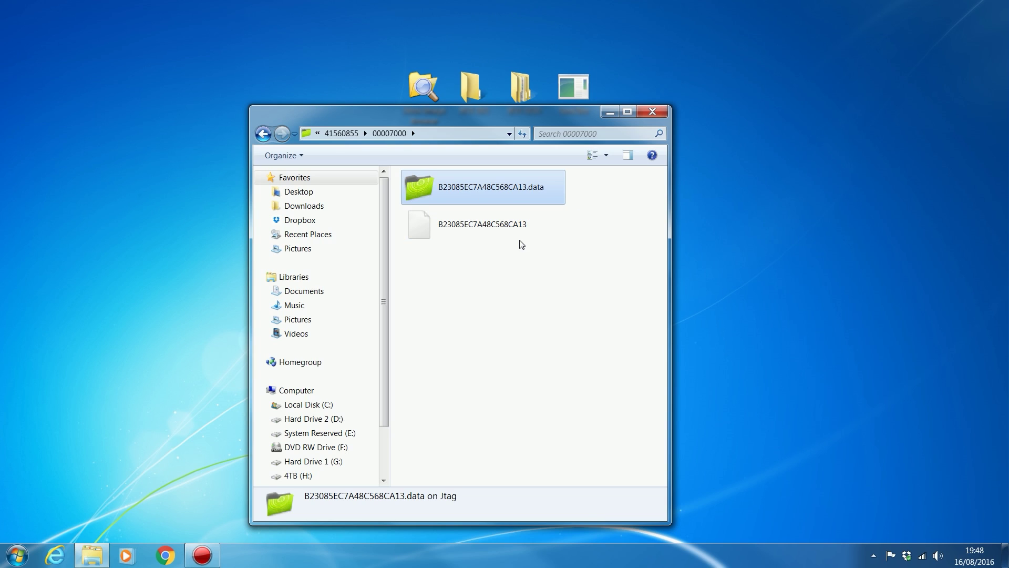
Reveal the full folder path in the address bar and select its 41560855 portion
{"action": "left_click_drag", "start_coordinate": [463, 124], "coordinate": [503, 130]}
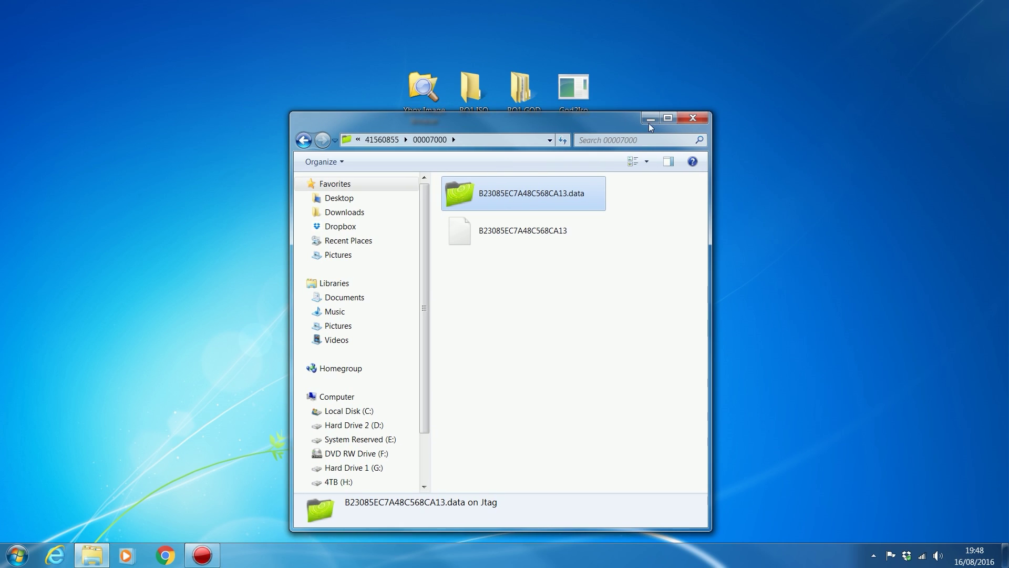
{"action": "left_click", "coordinate": [426, 141]}
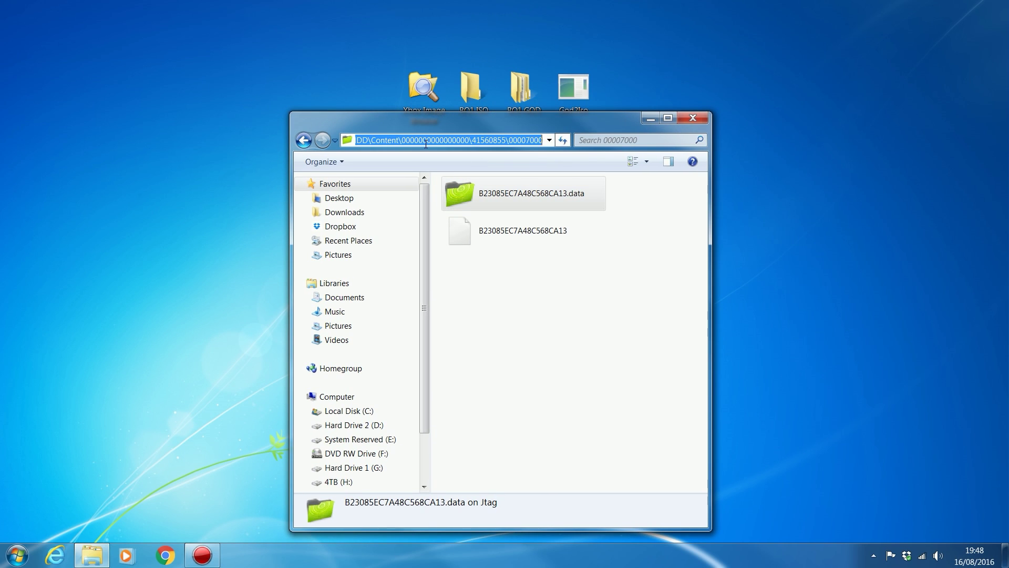
{"action": "left_click_drag", "start_coordinate": [362, 141], "coordinate": [543, 141]}
{"action": "double_click", "coordinate": [376, 142]}
{"action": "left_click", "coordinate": [399, 141]}
{"action": "left_click", "coordinate": [470, 142]}
{"action": "left_click_drag", "start_coordinate": [471, 141], "coordinate": [574, 126]}
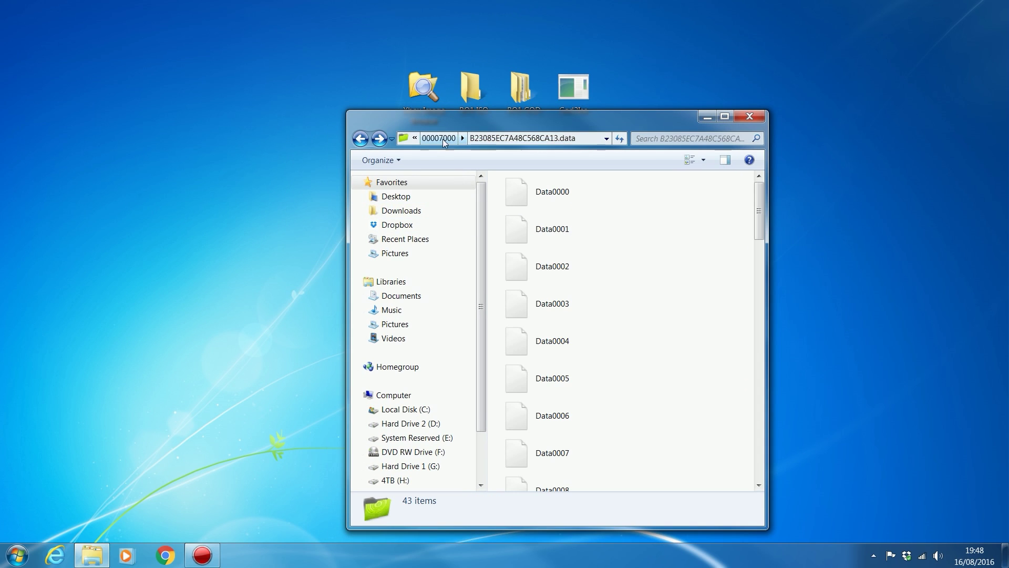
Jump to the 41560855 title folder and drag the 00007000 package folder toward the desktop
{"action": "left_click", "coordinate": [415, 138]}
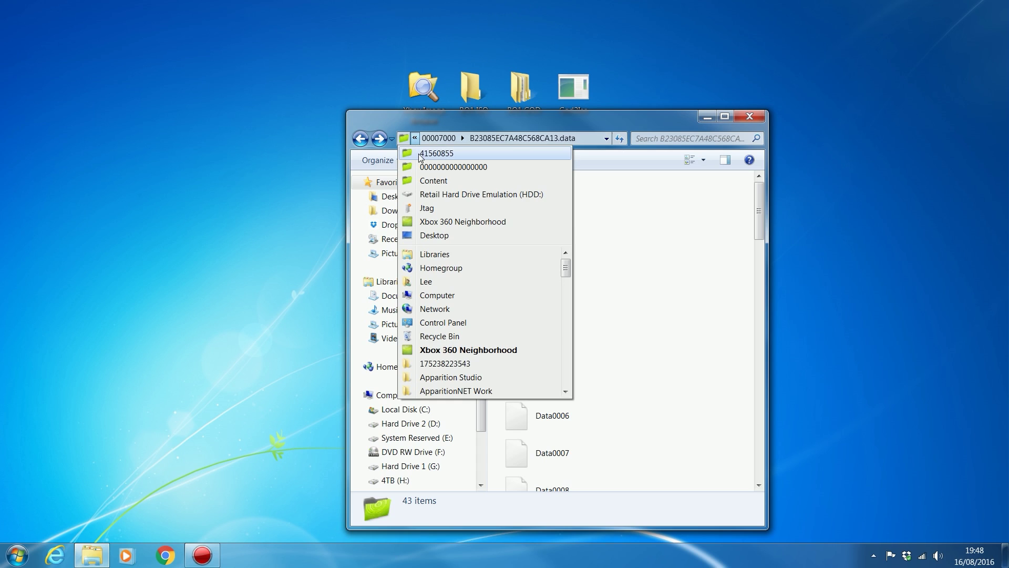
{"action": "left_click", "coordinate": [443, 153]}
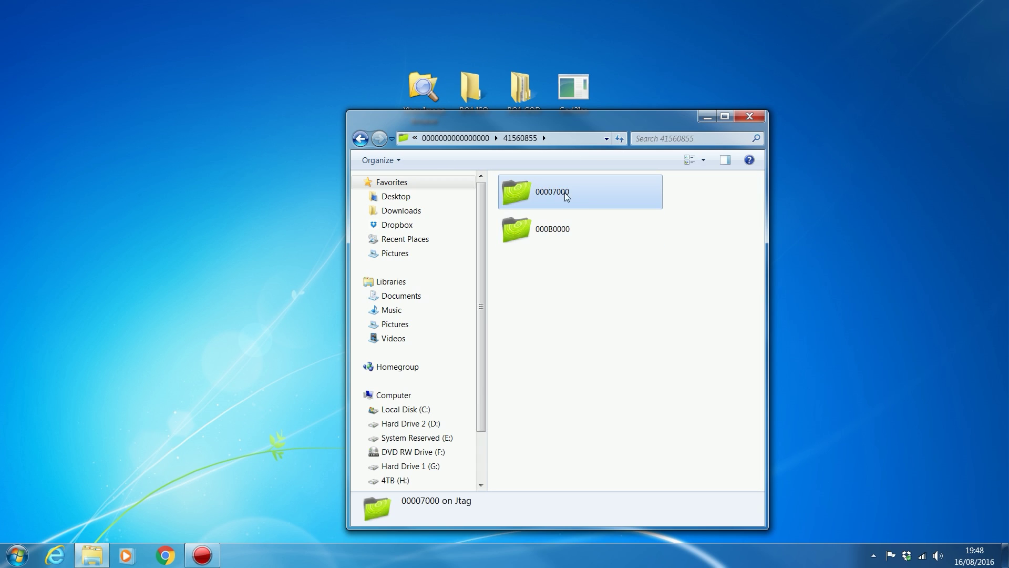
{"action": "mouse_move", "coordinate": [604, 191]}
{"action": "left_mouse_down"}
{"action": "mouse_move", "coordinate": [433, 219]}
{"action": "mouse_move", "coordinate": [270, 190]}
{"action": "mouse_move", "coordinate": [601, 198]}
{"action": "left_mouse_up"}
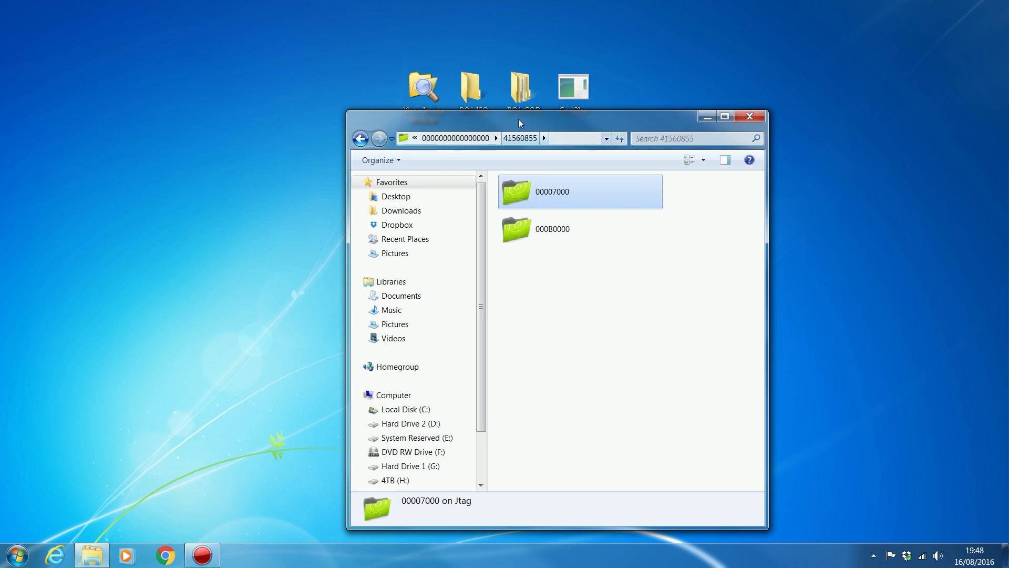
{"action": "left_click_drag", "start_coordinate": [518, 118], "coordinate": [538, 120]}
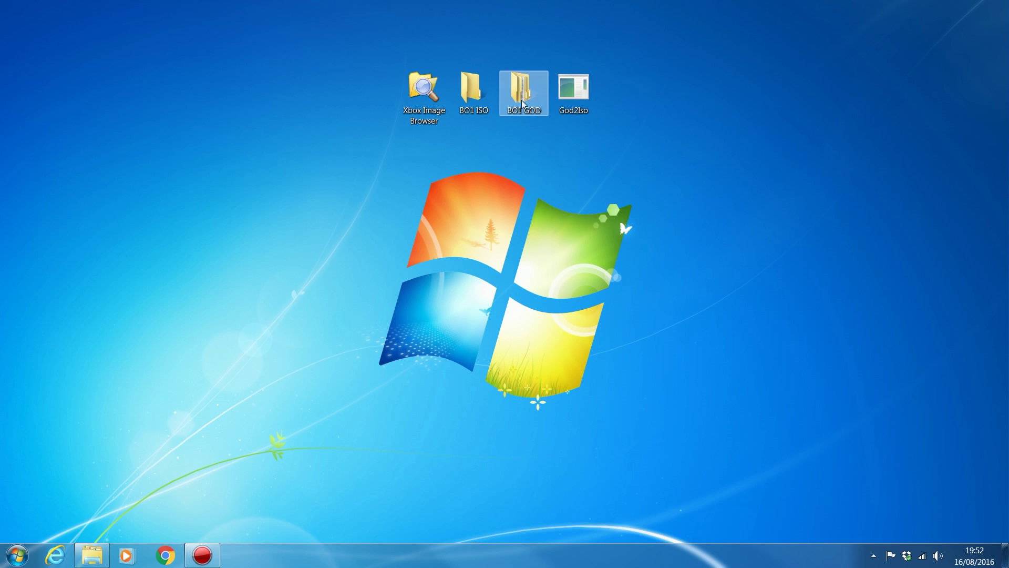
{"action": "double_click", "coordinate": [526, 98]}
{"action": "left_click_drag", "start_coordinate": [542, 15], "coordinate": [566, 70]}
{"action": "double_click", "coordinate": [529, 112]}
{"action": "double_click", "coordinate": [528, 111]}
{"action": "left_click", "coordinate": [534, 110]}
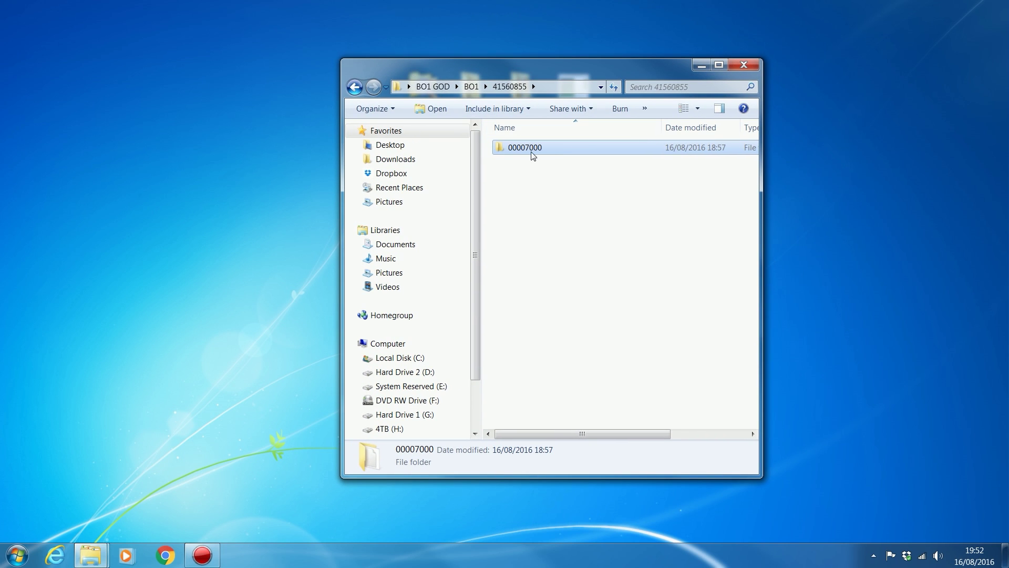
{"action": "double_click", "coordinate": [533, 150]}
{"action": "double_click", "coordinate": [557, 148]}
{"action": "scroll", "coordinate": [552, 293], "scroll_direction": "down", "scroll_amount": 7}
{"action": "scroll", "coordinate": [573, 315], "scroll_direction": "up", "scroll_amount": 7}
{"action": "left_click", "coordinate": [744, 64]}
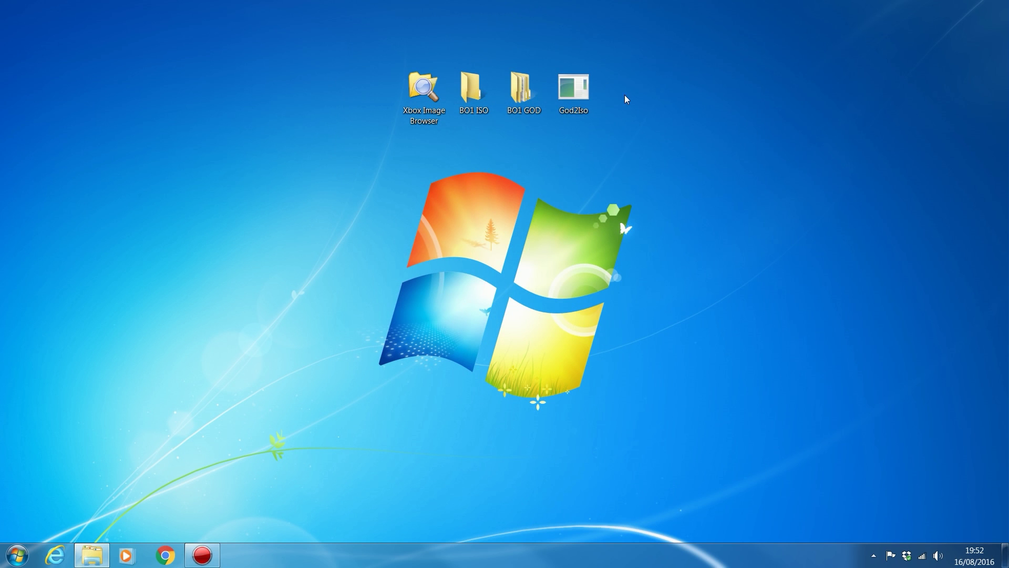
Launch God2Iso from the desktop, allowing the program to run
{"action": "left_click", "coordinate": [581, 105]}
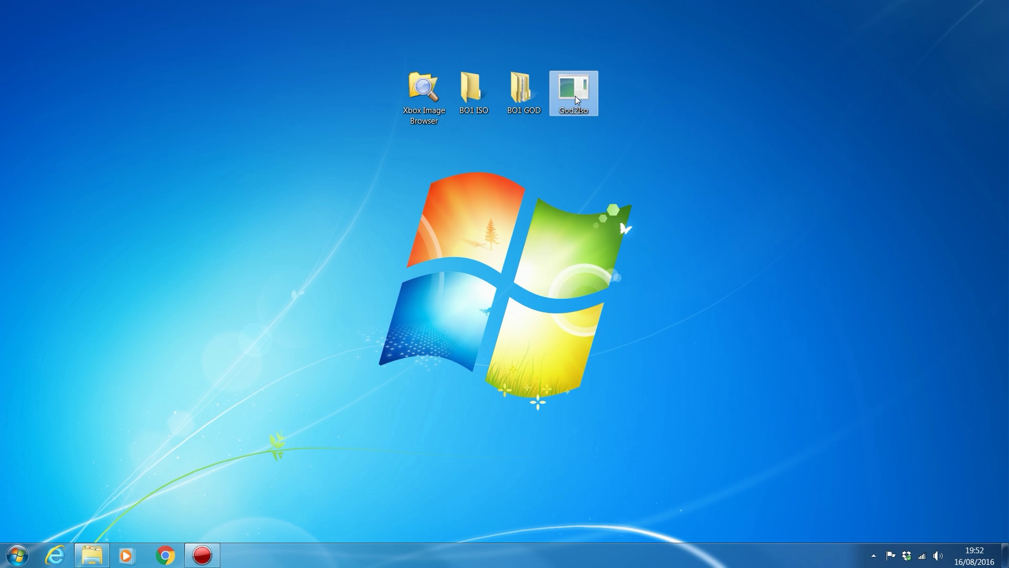
{"action": "double_click", "coordinate": [575, 97]}
{"action": "left_click", "coordinate": [542, 290]}
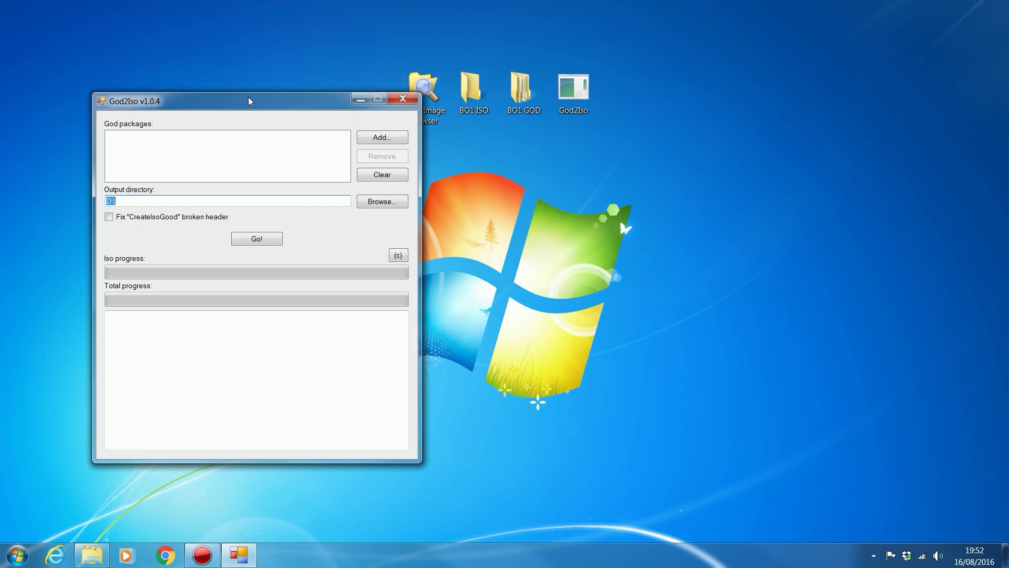
{"action": "left_click_drag", "start_coordinate": [246, 103], "coordinate": [461, 154]}
Add the B23085EC7A48C568CA13 package from BO1 GOD\BO1\41560855\00007000 as the GOD package
{"action": "left_click", "coordinate": [648, 191]}
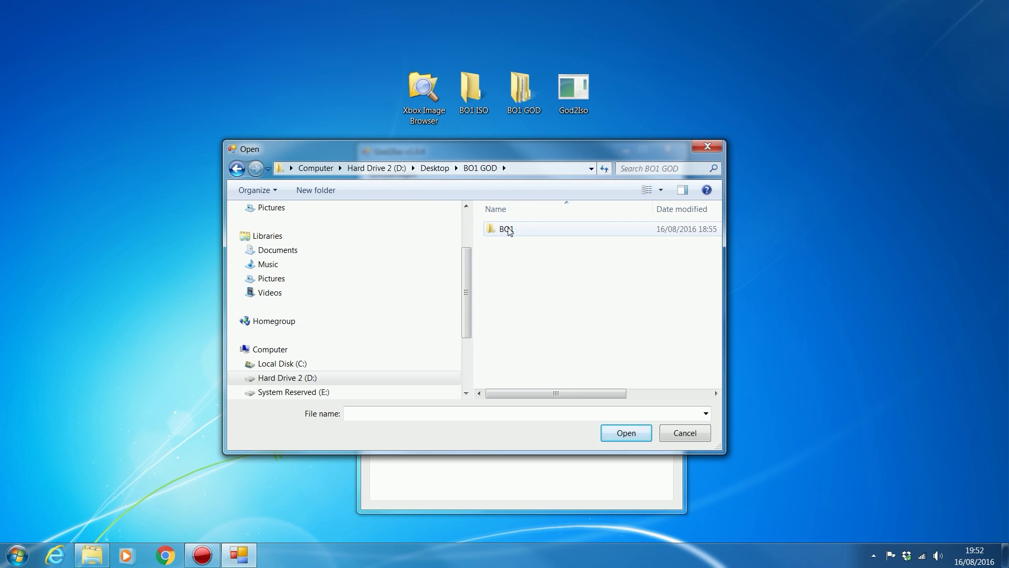
{"action": "double_click", "coordinate": [501, 235]}
{"action": "double_click", "coordinate": [534, 232]}
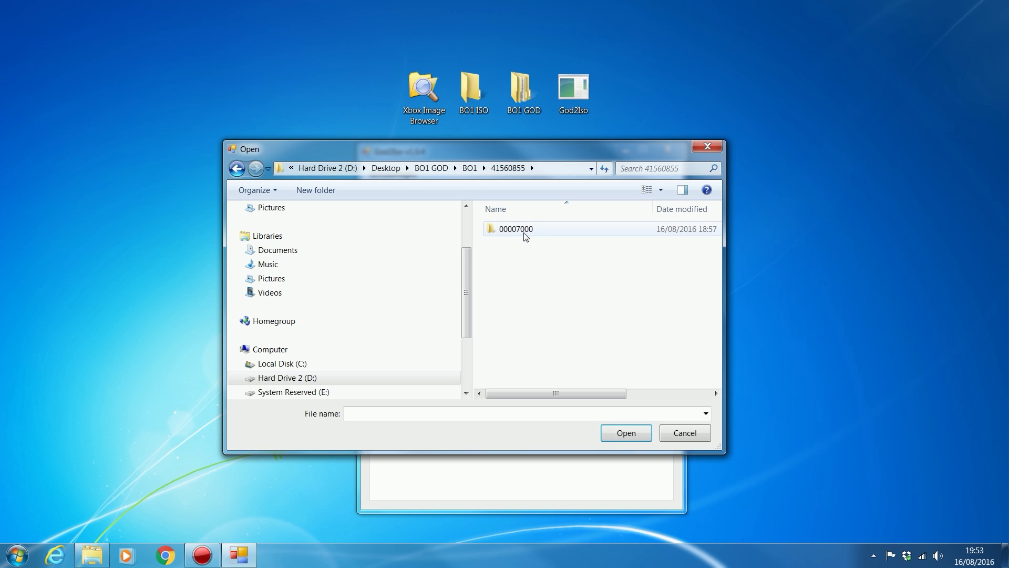
{"action": "double_click", "coordinate": [522, 231]}
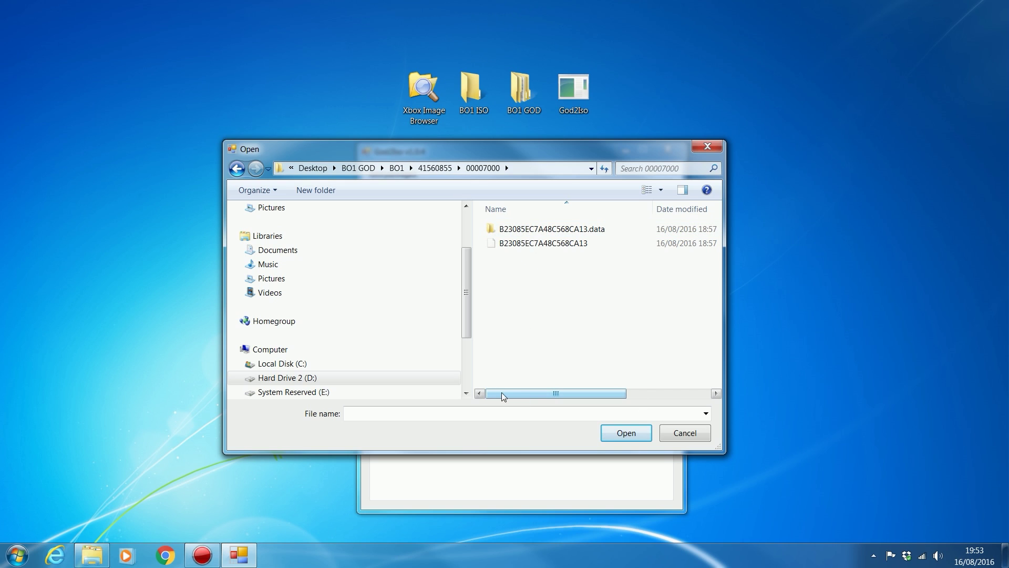
{"action": "double_click", "coordinate": [526, 229]}
{"action": "scroll", "coordinate": [587, 343], "scroll_direction": "down", "scroll_amount": 7}
{"action": "scroll", "coordinate": [586, 341], "scroll_direction": "up", "scroll_amount": 3}
{"action": "key", "text": "BackSpace"}
{"action": "left_click", "coordinate": [522, 246]}
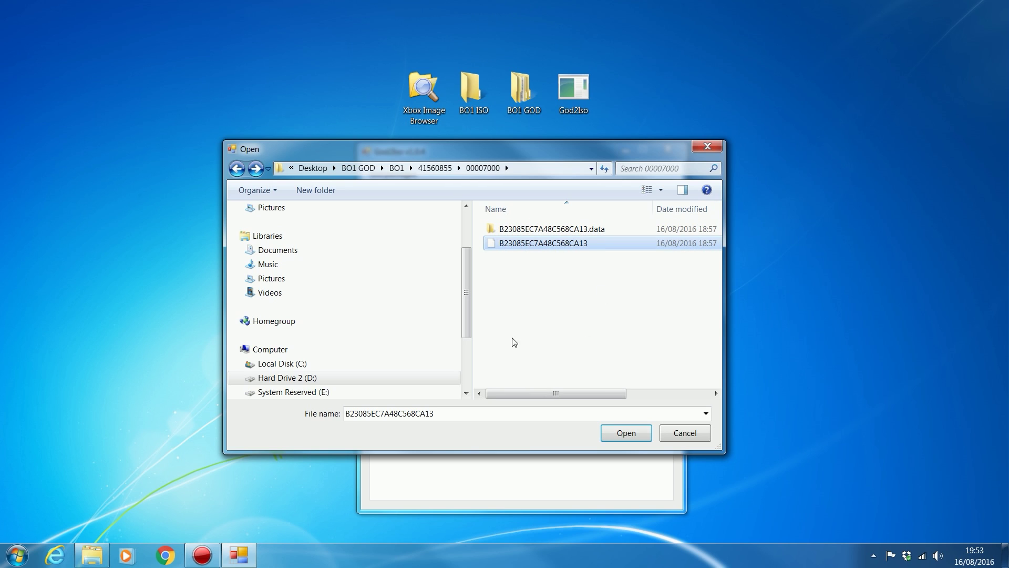
{"action": "left_click_drag", "start_coordinate": [530, 393], "coordinate": [494, 393]}
{"action": "left_click", "coordinate": [622, 438]}
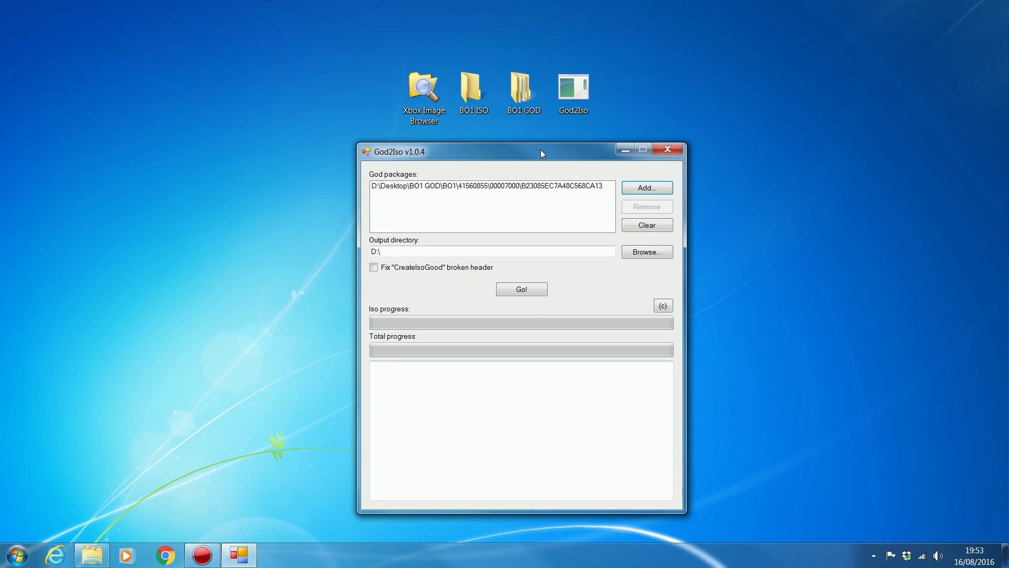
Set output to D:\Desktop\BO1 ISO, enable the CreateIsoGood broken-header fix, and start the conversion
{"action": "left_click_drag", "start_coordinate": [541, 149], "coordinate": [539, 146]}
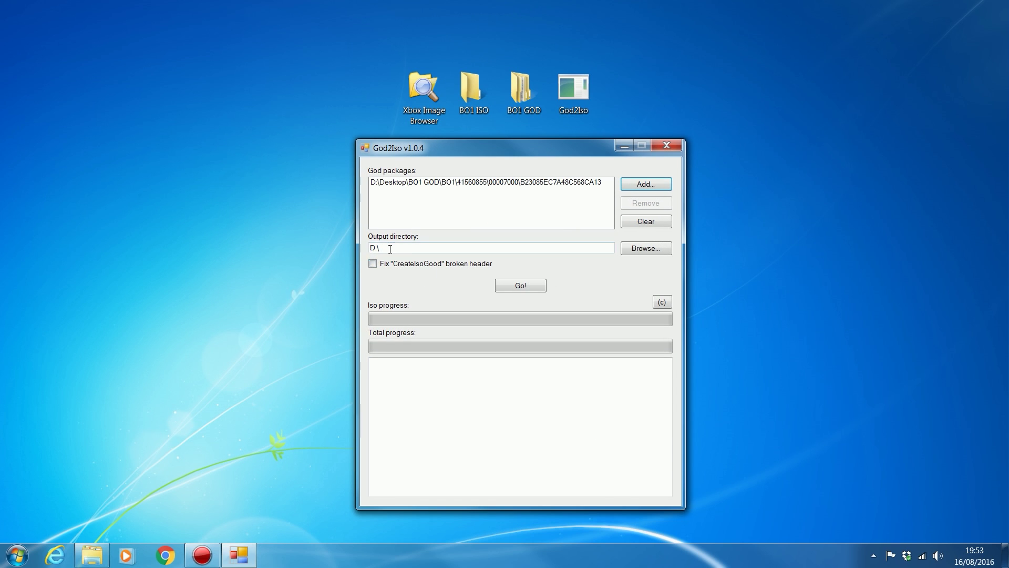
{"action": "left_click", "coordinate": [638, 248]}
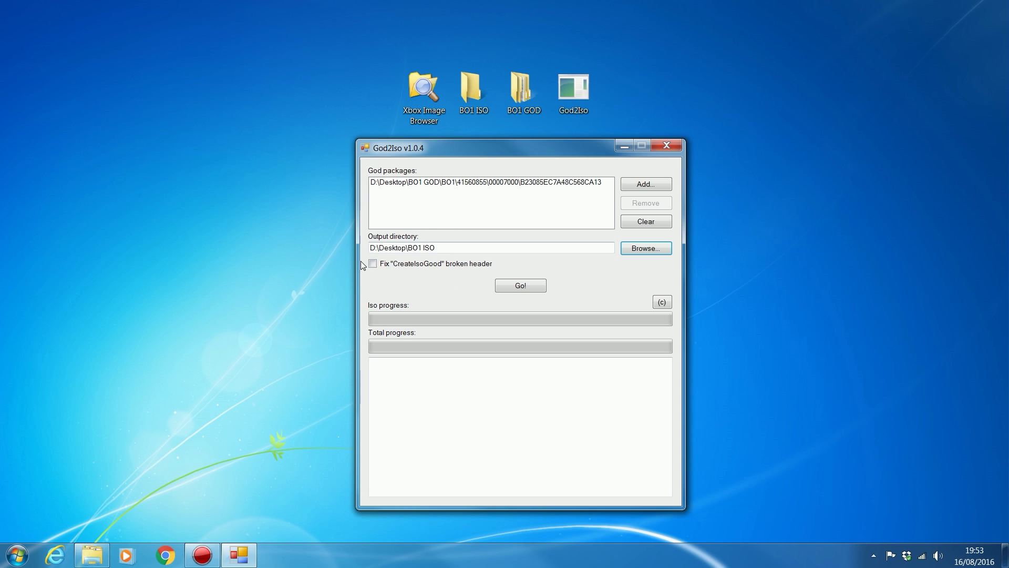
{"action": "left_click", "coordinate": [380, 267]}
{"action": "left_click_drag", "start_coordinate": [540, 151], "coordinate": [553, 154]}
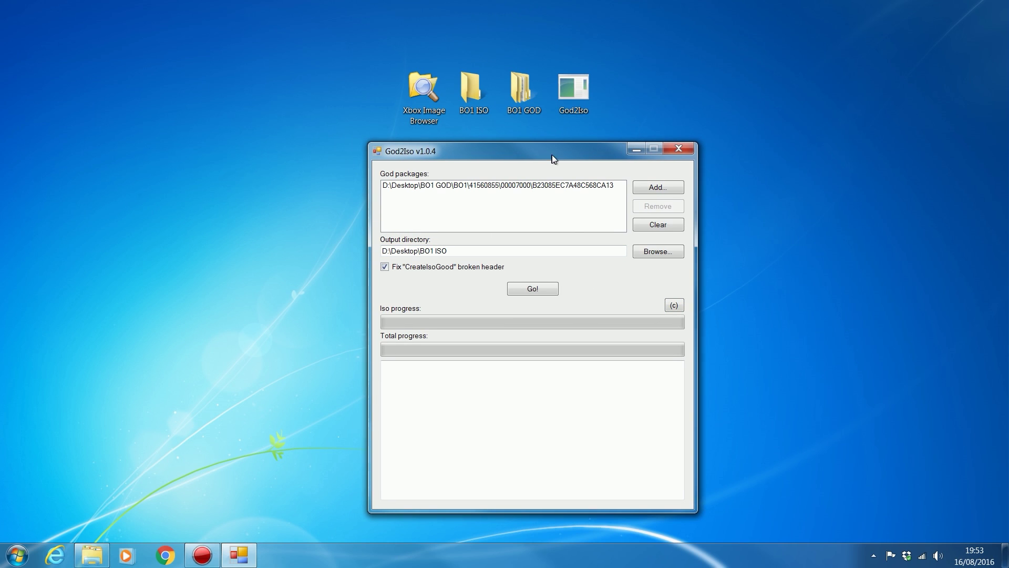
{"action": "left_click", "coordinate": [536, 289]}
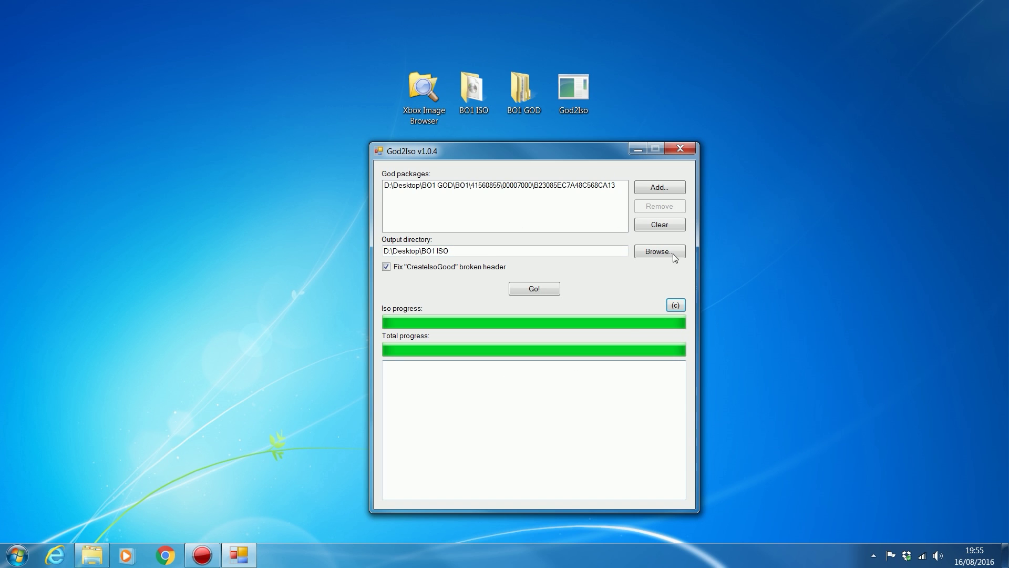
Close God2Iso and check that BO1 ISO holds the 6.77 GB disc image
{"action": "left_click", "coordinate": [683, 148]}
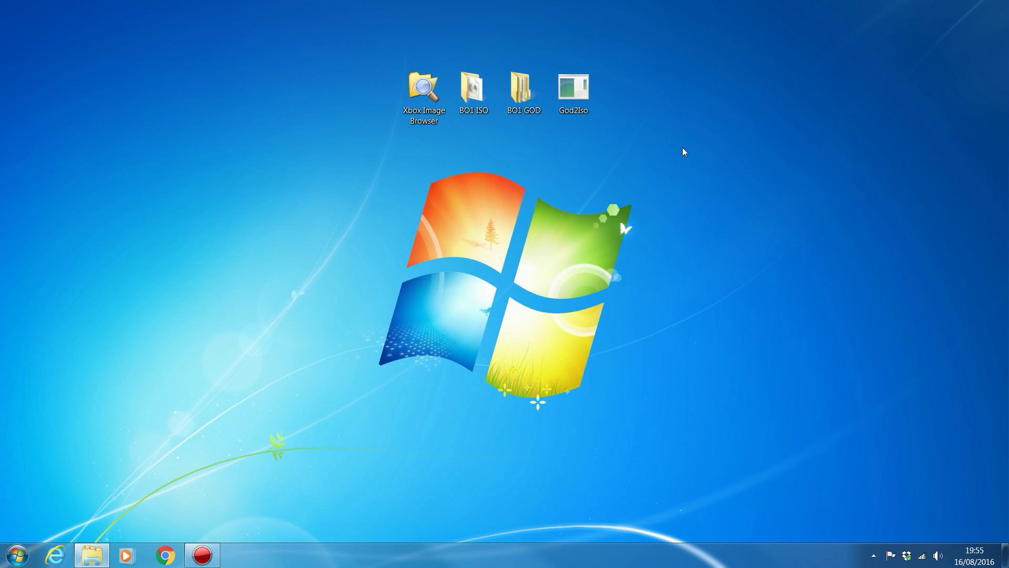
{"action": "double_click", "coordinate": [472, 98]}
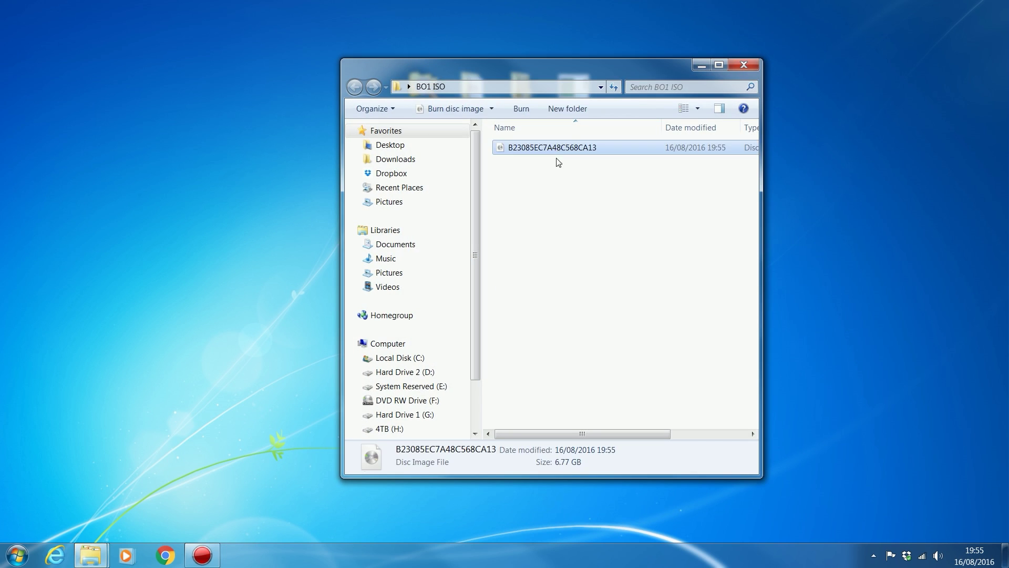
{"action": "left_click_drag", "start_coordinate": [571, 435], "coordinate": [520, 385]}
{"action": "left_click_drag", "start_coordinate": [540, 69], "coordinate": [455, 94]}
{"action": "left_click", "coordinate": [668, 93]}
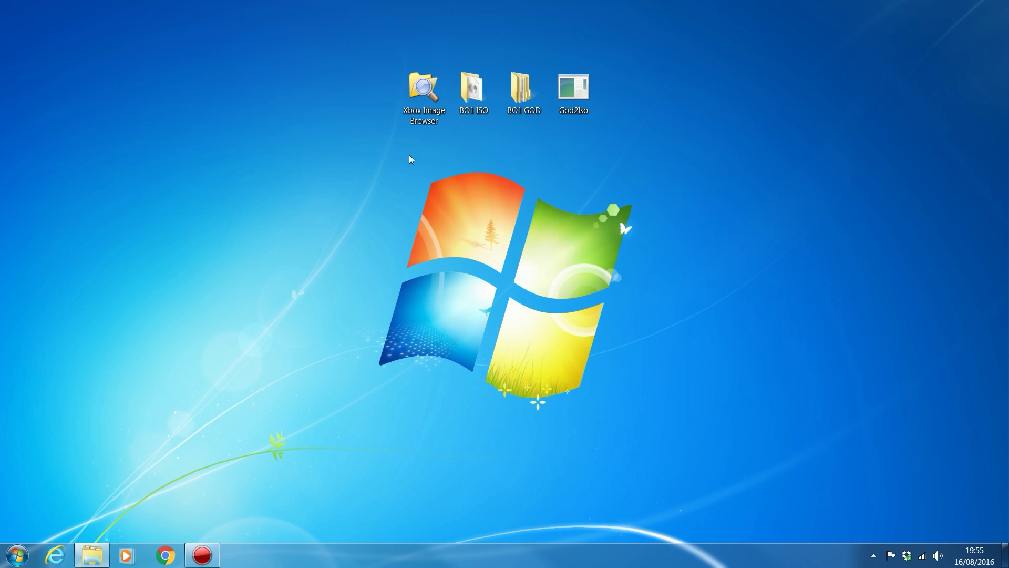
Create a new desktop folder named 'BO1 Extracted' beside Xbox Image Browser
{"action": "right_click", "coordinate": [302, 124]}
{"action": "mouse_move", "coordinate": [352, 237]}
{"action": "left_click", "coordinate": [508, 233]}
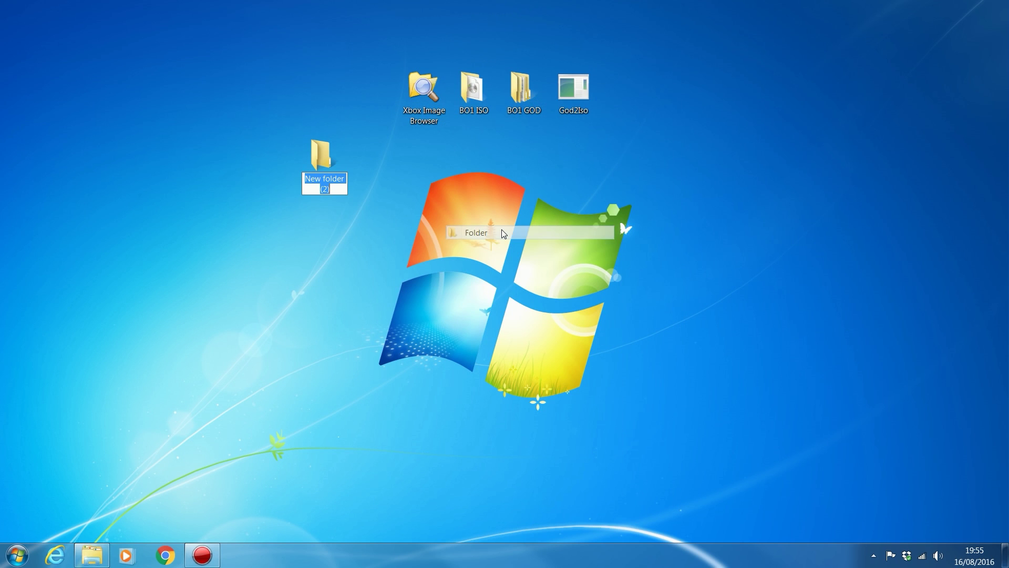
{"action": "type", "text": "BO1 "}
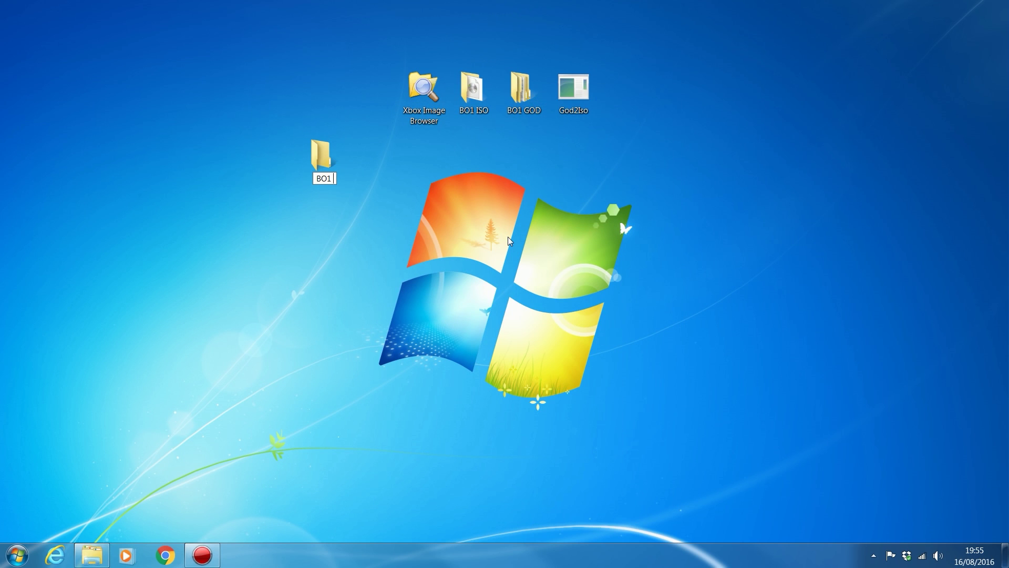
{"action": "type", "text": "Extracted"}
{"action": "left_click", "coordinate": [509, 241]}
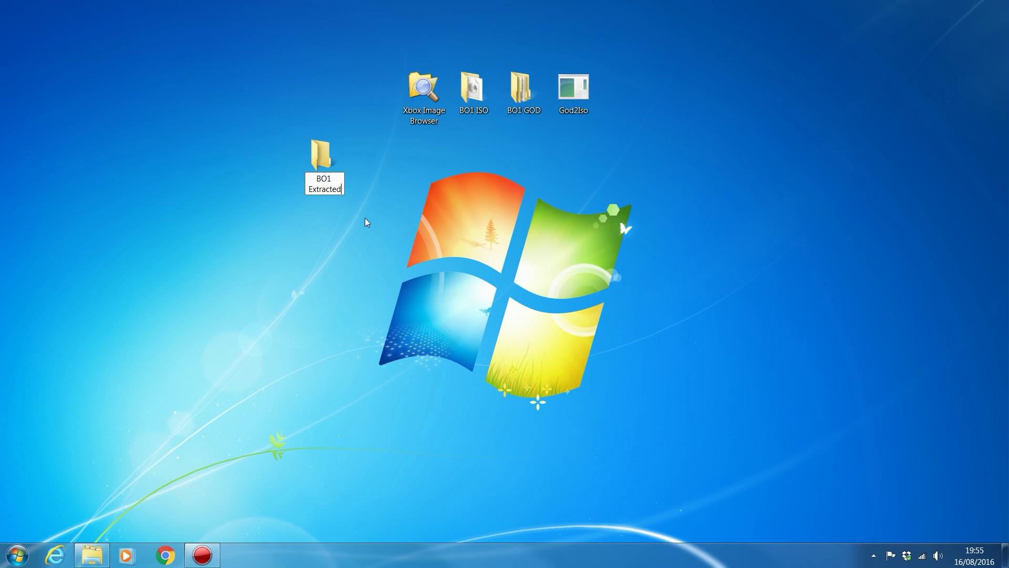
{"action": "left_click_drag", "start_coordinate": [332, 164], "coordinate": [372, 94]}
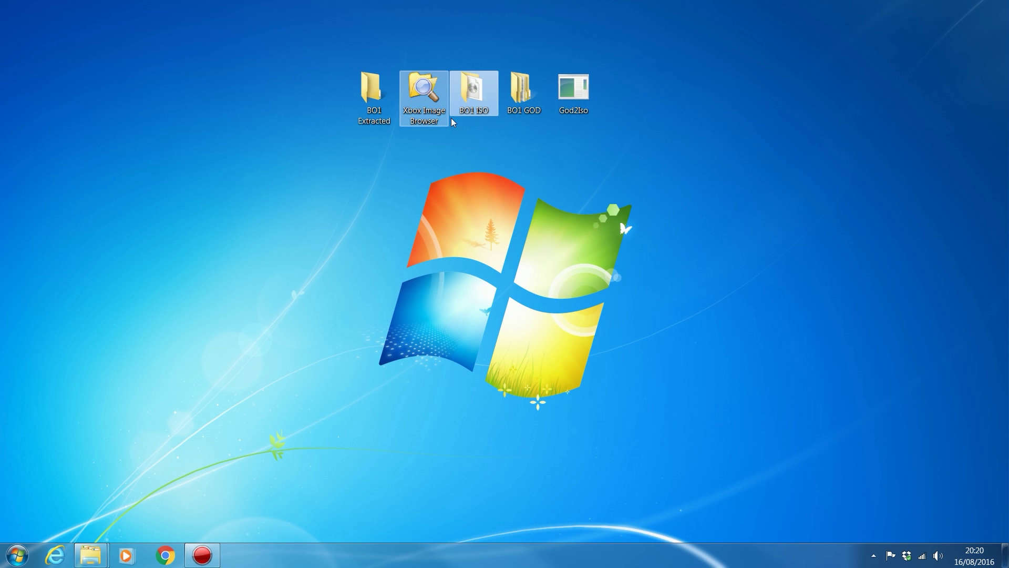
Launch Xbox Image Browser and open the ISO image from the BO1 ISO folder
{"action": "double_click", "coordinate": [424, 97]}
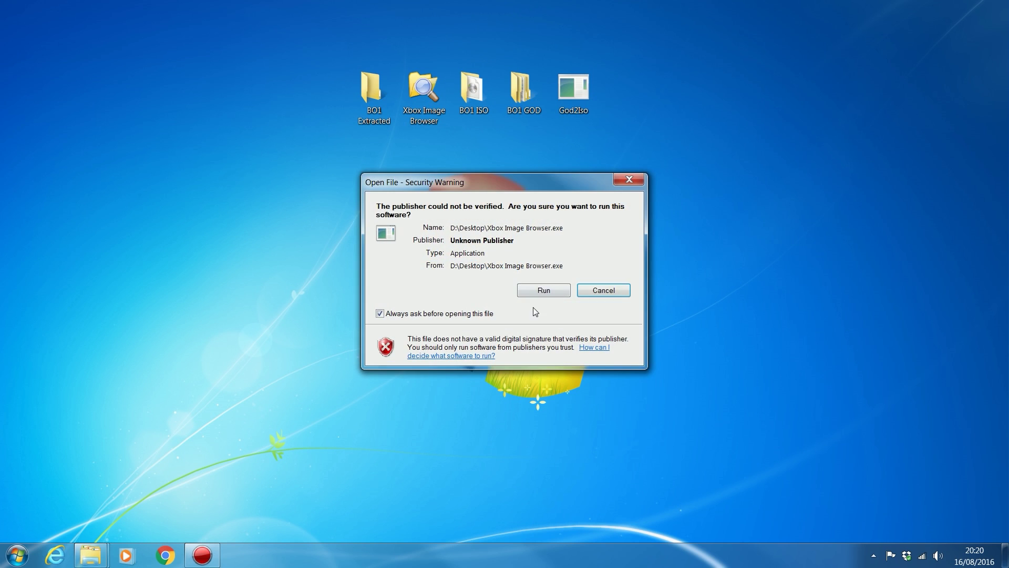
{"action": "left_click", "coordinate": [541, 291]}
{"action": "left_click_drag", "start_coordinate": [432, 136], "coordinate": [454, 175]}
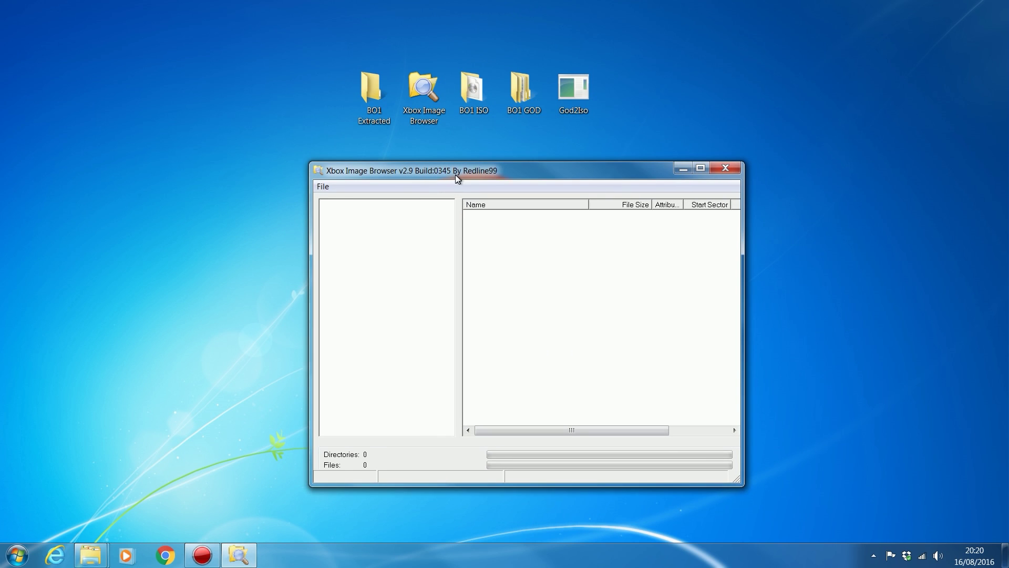
{"action": "left_click", "coordinate": [320, 186]}
{"action": "left_click", "coordinate": [349, 213]}
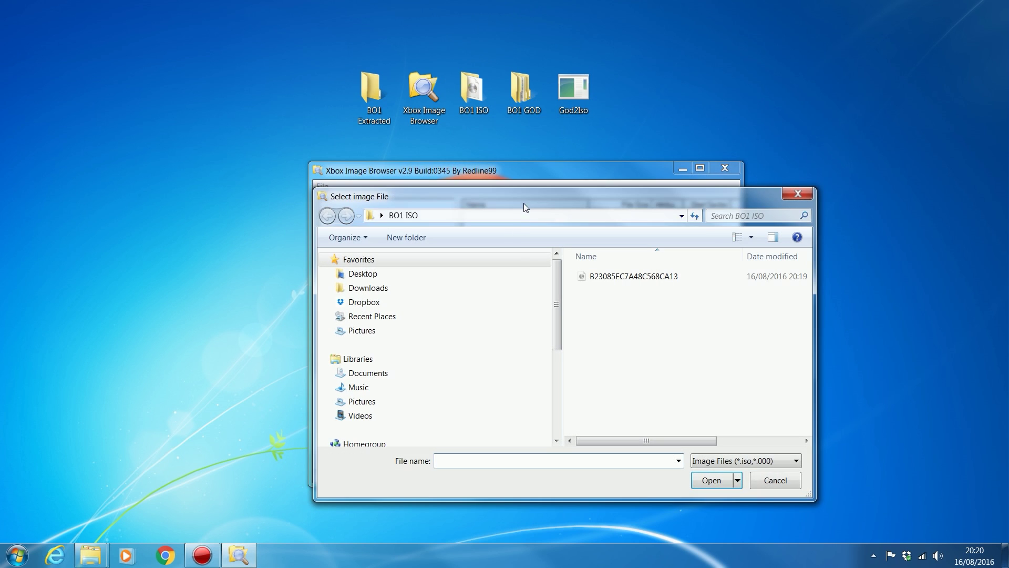
{"action": "left_click_drag", "start_coordinate": [523, 206], "coordinate": [408, 196]}
{"action": "left_click", "coordinate": [504, 263]}
{"action": "left_click", "coordinate": [594, 476]}
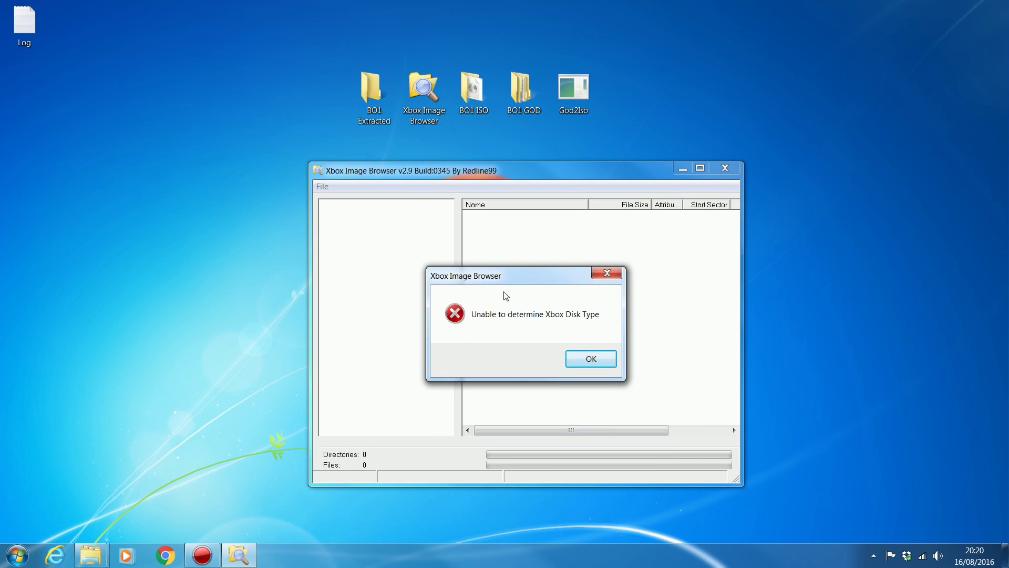
Dismiss the 'Unable to determine Xbox Disk Type' error and close Xbox Image Browser
{"action": "left_click_drag", "start_coordinate": [488, 283], "coordinate": [448, 269]}
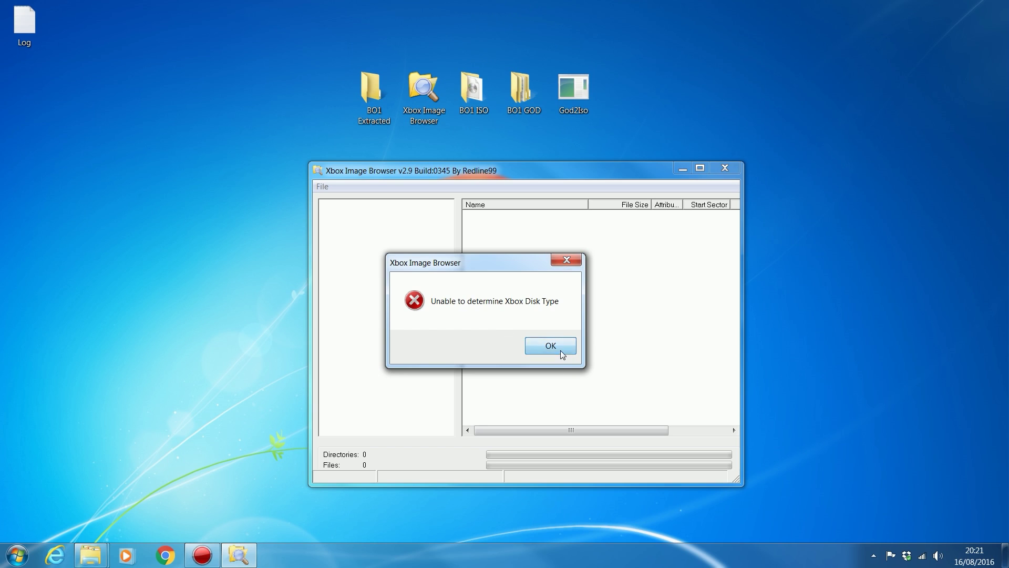
{"action": "left_click", "coordinate": [547, 345]}
{"action": "left_click_drag", "start_coordinate": [478, 171], "coordinate": [412, 167]}
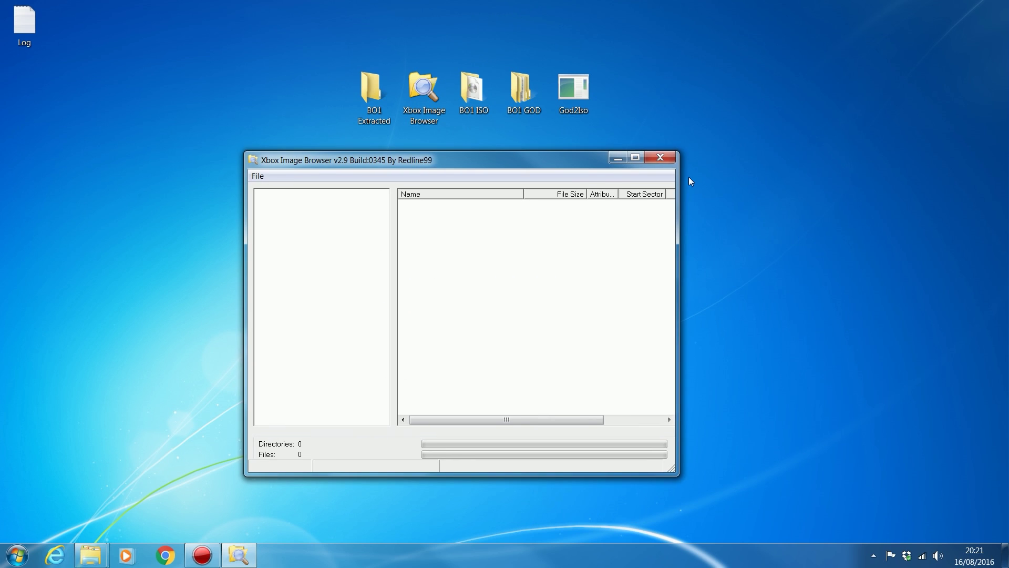
{"action": "left_click", "coordinate": [654, 157]}
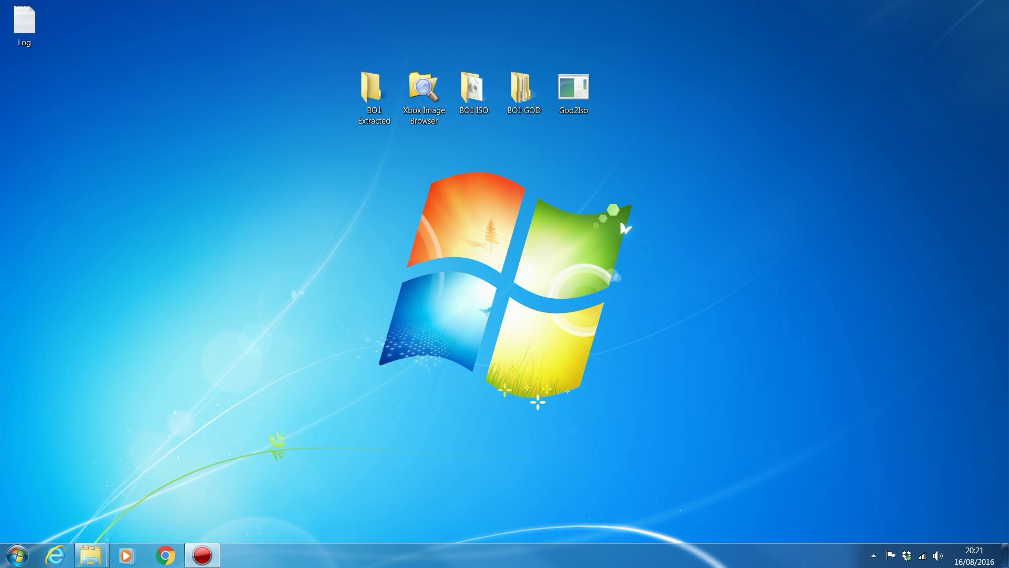
Place the 360 MP folder beside BO1 Extracted on the desktop and open it
{"action": "left_click_drag", "start_coordinate": [2, 165], "coordinate": [305, 134]}
{"action": "double_click", "coordinate": [327, 94]}
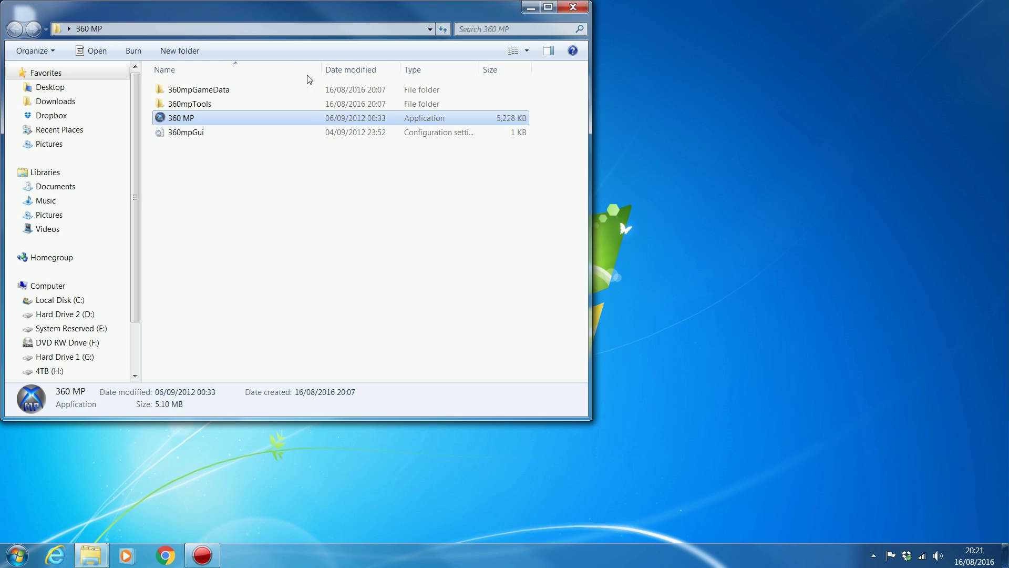
{"action": "left_click_drag", "start_coordinate": [210, 24], "coordinate": [443, 144]}
Launch 360 MP.exe, confirm the security warning, and position the 360mpGui window
{"action": "double_click", "coordinate": [447, 256]}
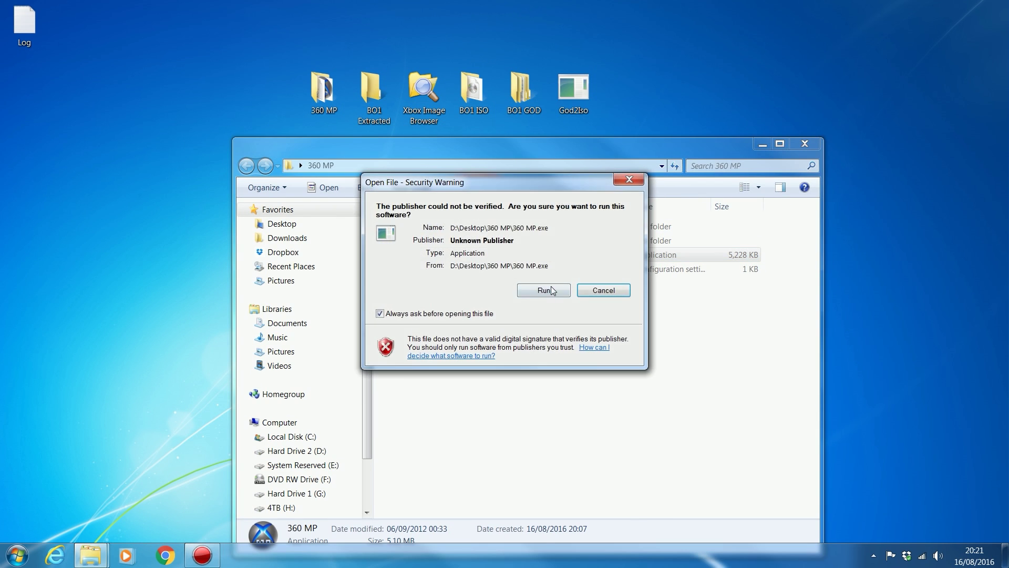
{"action": "key", "text": "Return"}
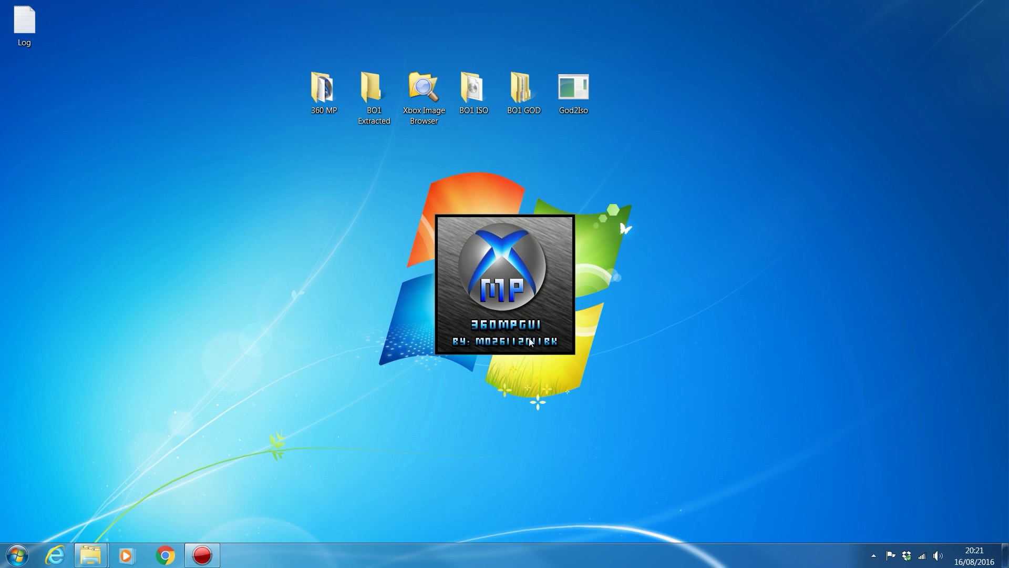
{"action": "left_click_drag", "start_coordinate": [428, 147], "coordinate": [390, 153]}
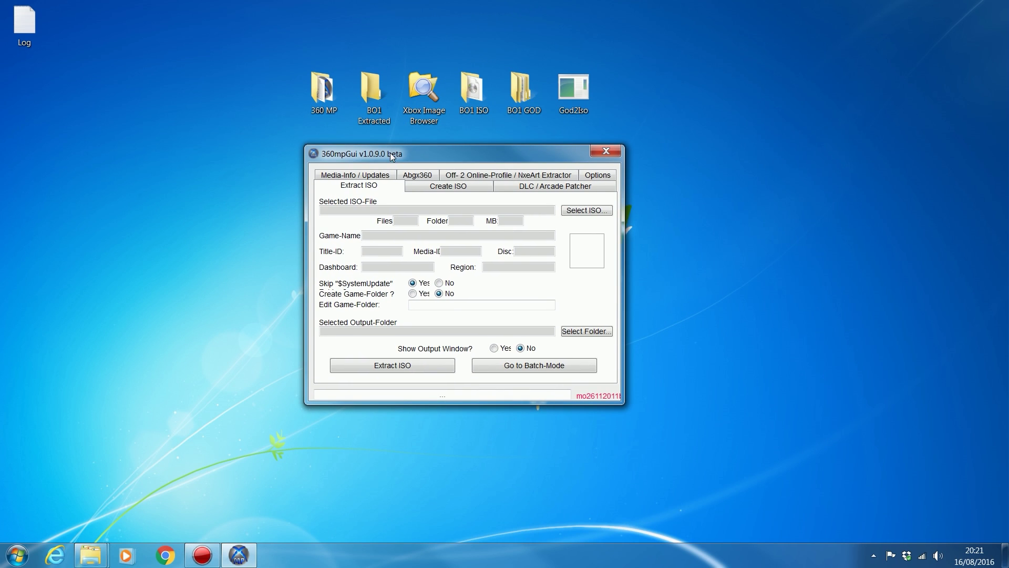
{"action": "mouse_move", "coordinate": [390, 152]}
{"action": "left_mouse_down"}
{"action": "mouse_move", "coordinate": [398, 168]}
{"action": "mouse_move", "coordinate": [386, 154]}
{"action": "left_mouse_up"}
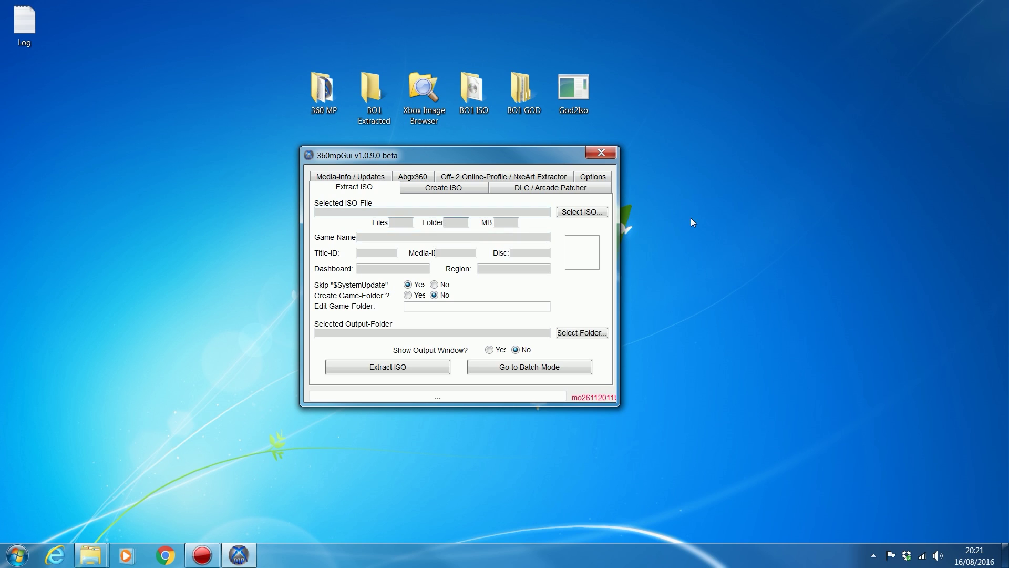
{"action": "mouse_move", "coordinate": [437, 158]}
{"action": "left_mouse_down"}
{"action": "mouse_move", "coordinate": [475, 262]}
{"action": "mouse_move", "coordinate": [446, 159]}
{"action": "left_mouse_up"}
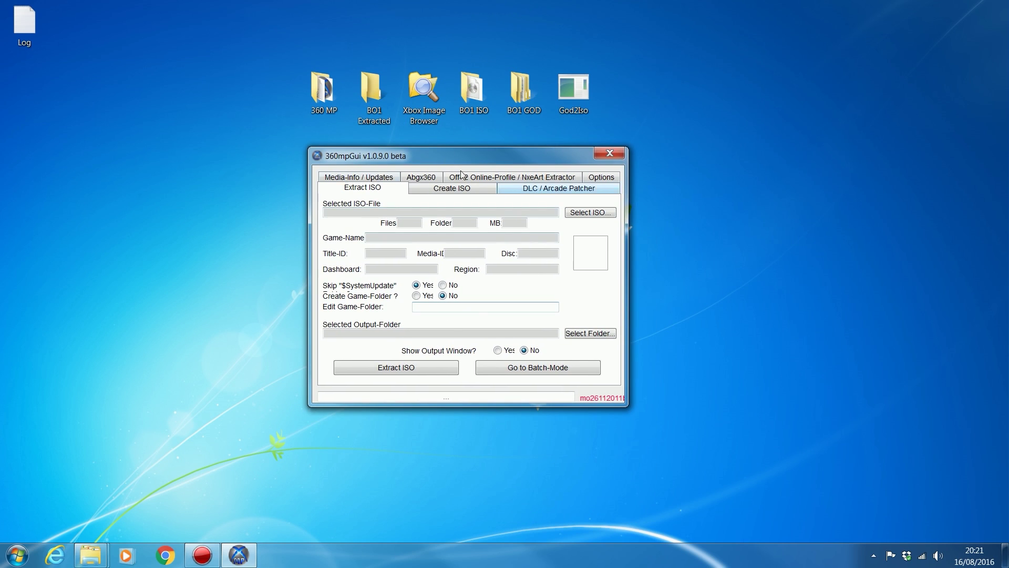
Load B23085EC7A48C568CA13.iso, set D:\Desktop\BO1 Extracted as output, and start extraction
{"action": "left_click", "coordinate": [586, 214]}
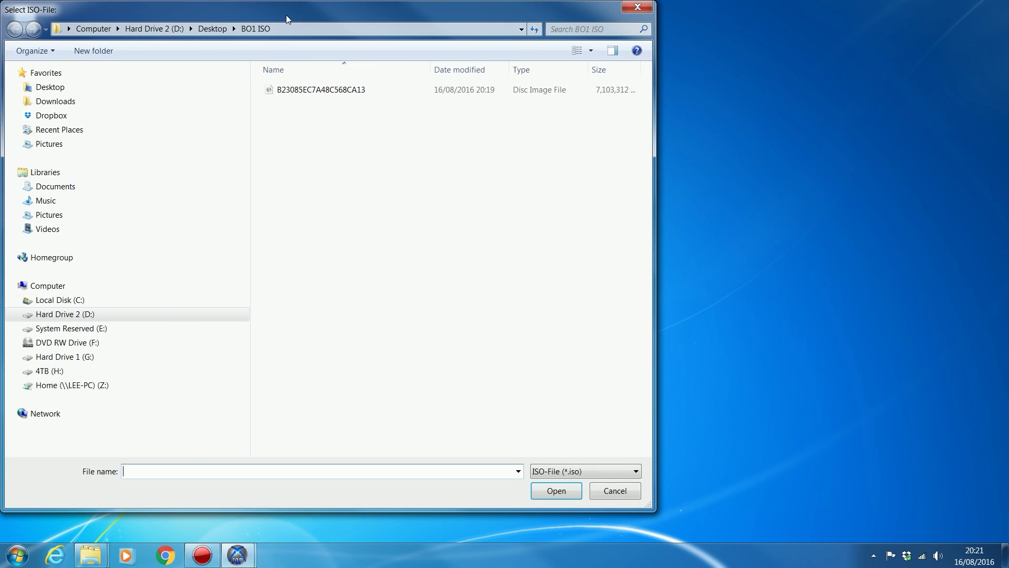
{"action": "left_click", "coordinate": [351, 113]}
{"action": "left_click", "coordinate": [568, 518]}
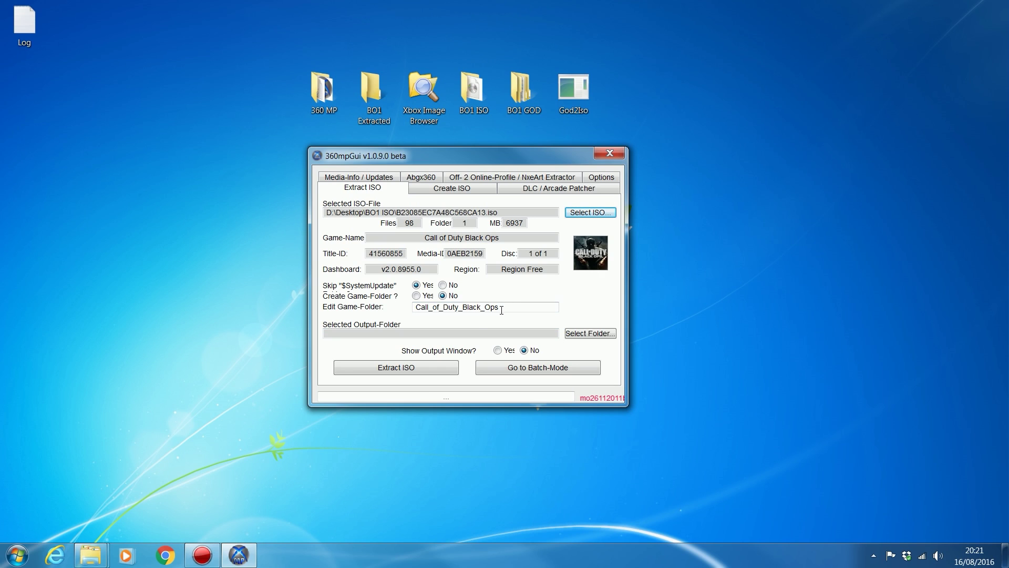
{"action": "left_click", "coordinate": [359, 114]}
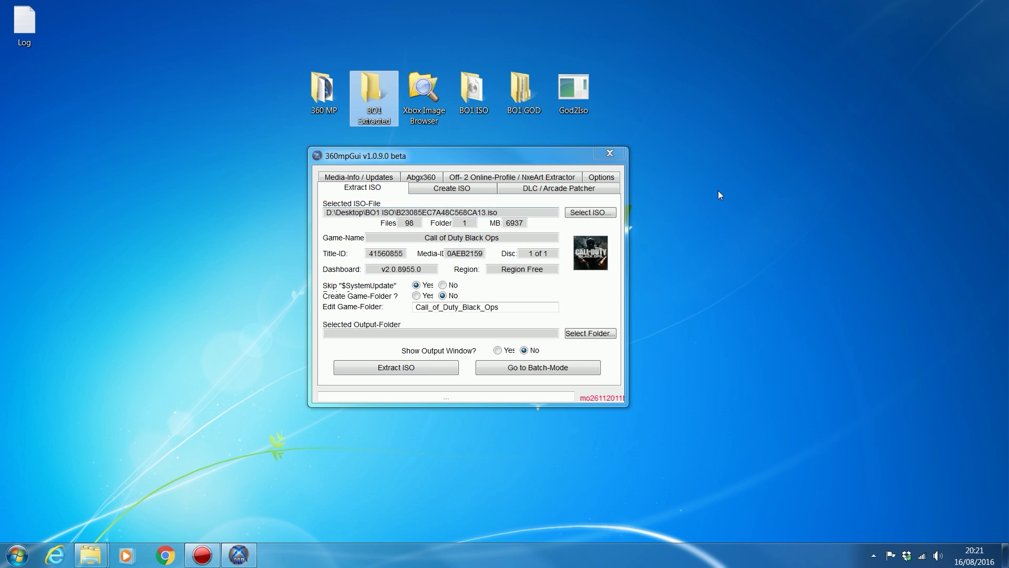
{"action": "left_click", "coordinate": [600, 333]}
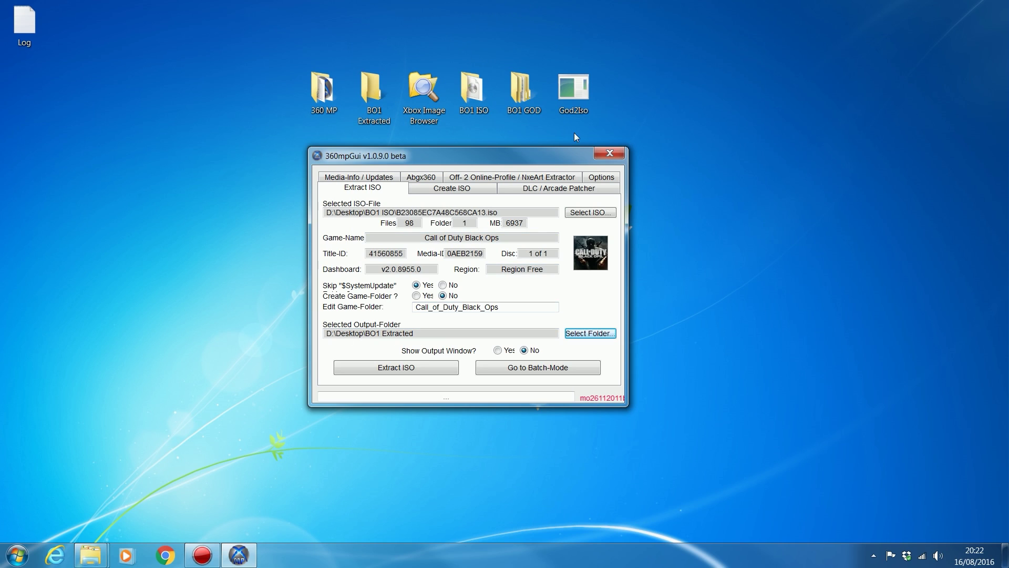
{"action": "left_click", "coordinate": [386, 373]}
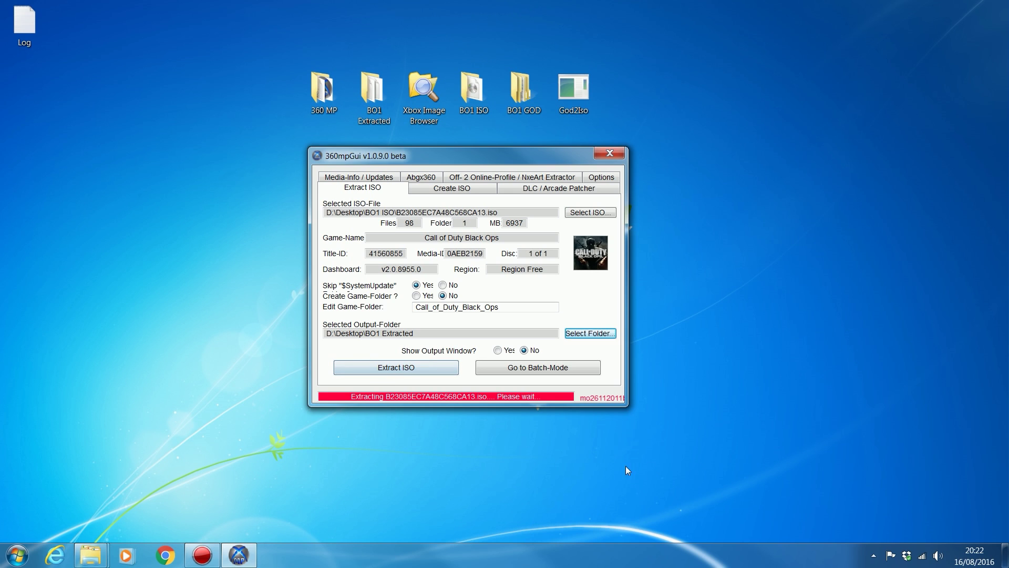
Open BO1 Extracted beside 360mpGui and select the extracted files, including default.xex and default_mp.xex
{"action": "double_click", "coordinate": [363, 97]}
{"action": "left_click_drag", "start_coordinate": [464, 13], "coordinate": [488, 86]}
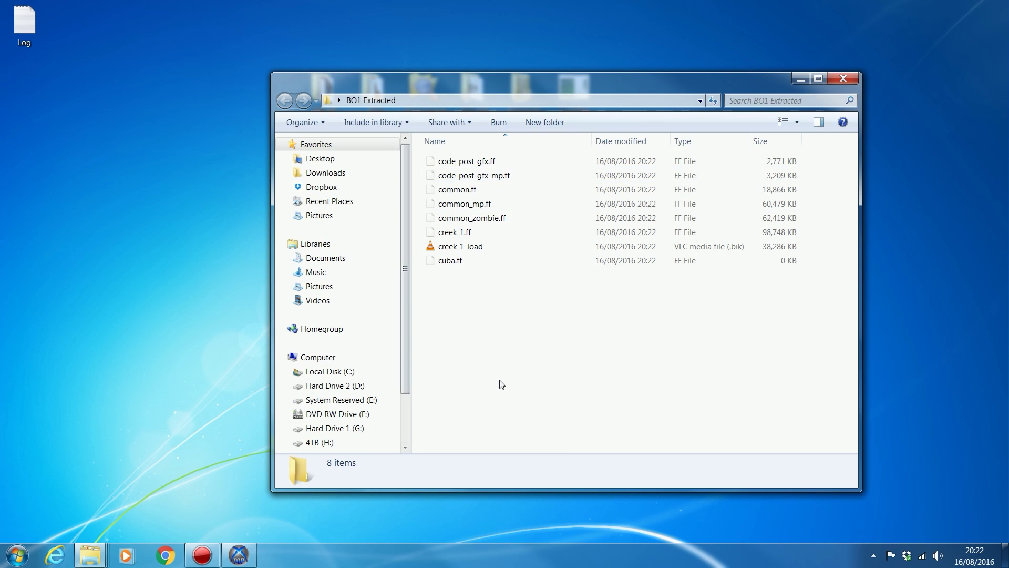
{"action": "key", "text": "ctrl+a"}
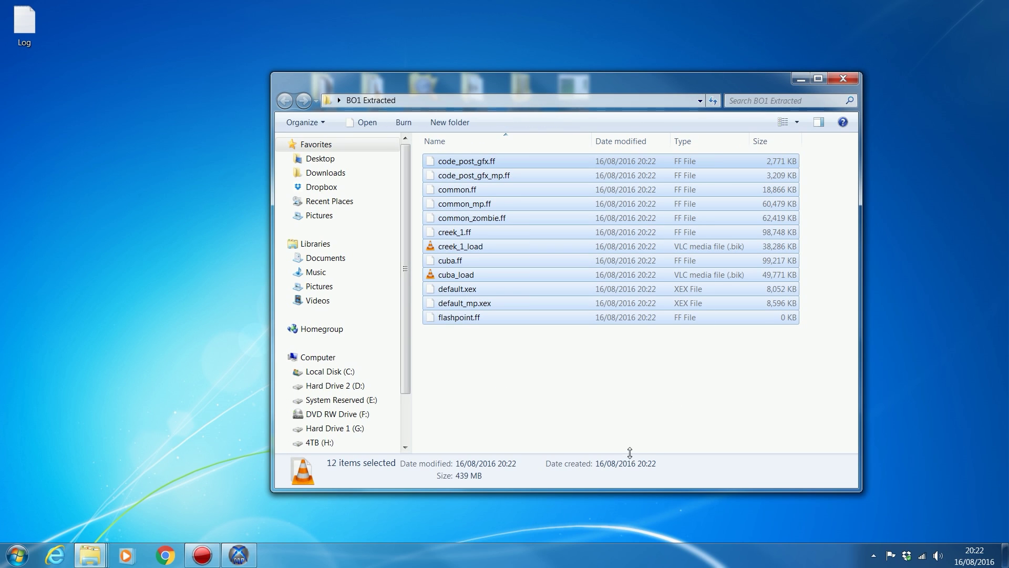
{"action": "left_click", "coordinate": [504, 302]}
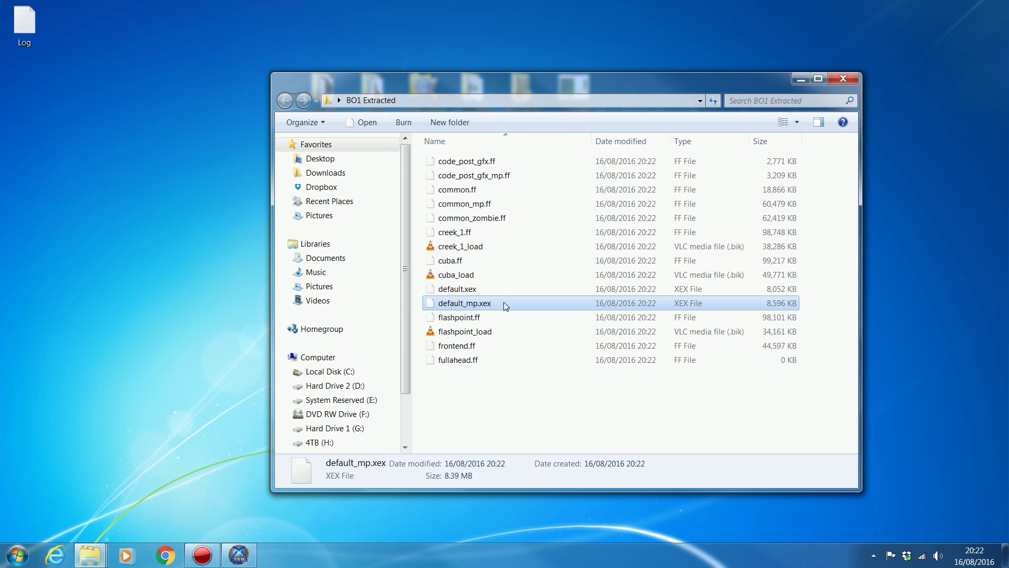
{"action": "left_click", "coordinate": [504, 290]}
{"action": "left_click", "coordinate": [758, 302], "text": "ctrl"}
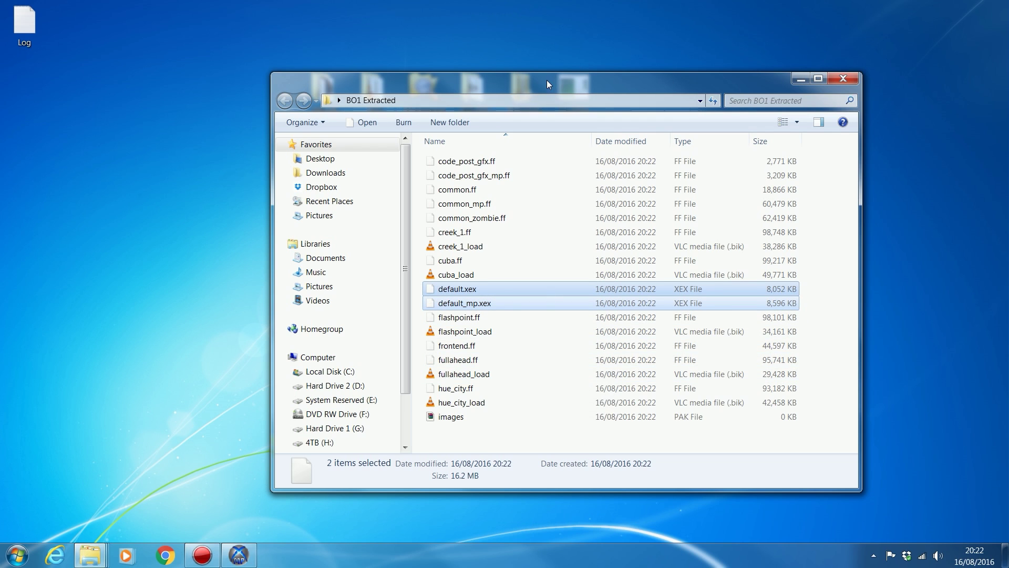
{"action": "left_click_drag", "start_coordinate": [547, 81], "coordinate": [643, 76]}
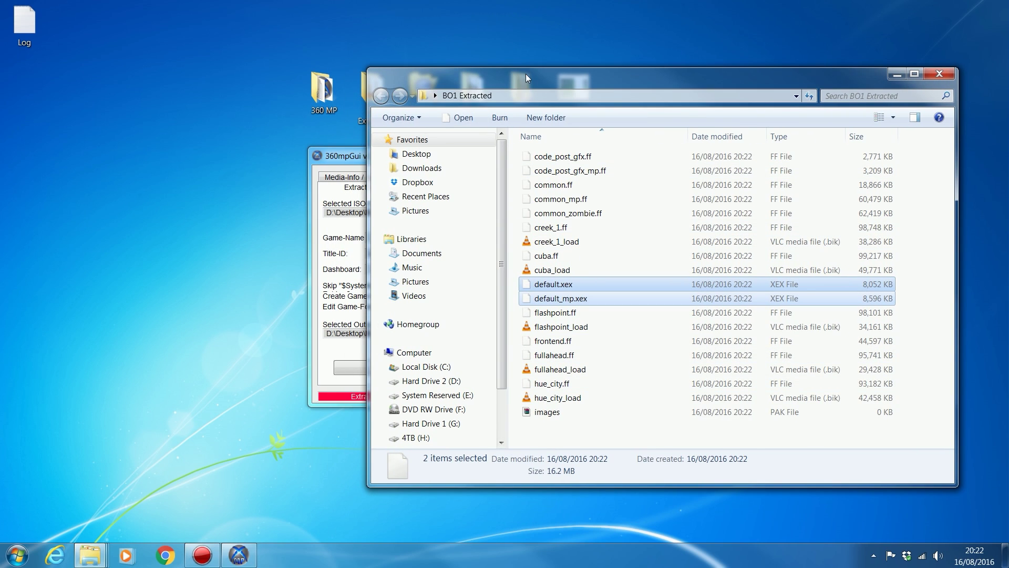
{"action": "left_click_drag", "start_coordinate": [526, 79], "coordinate": [540, 76]}
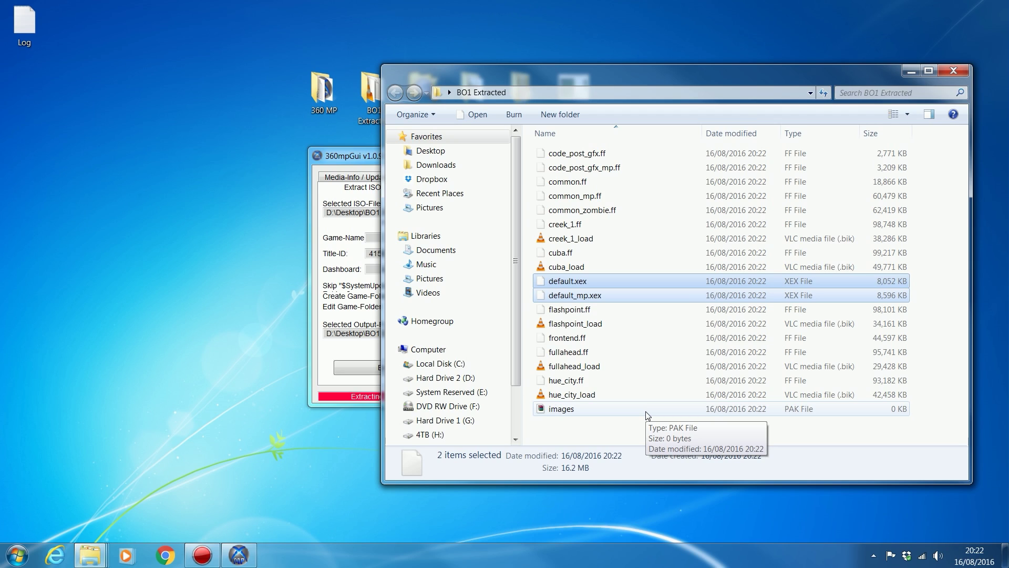
Select and deselect common.ff and code_post_gfx.ff, keeping 360mpGui uncovered
{"action": "left_click", "coordinate": [622, 422]}
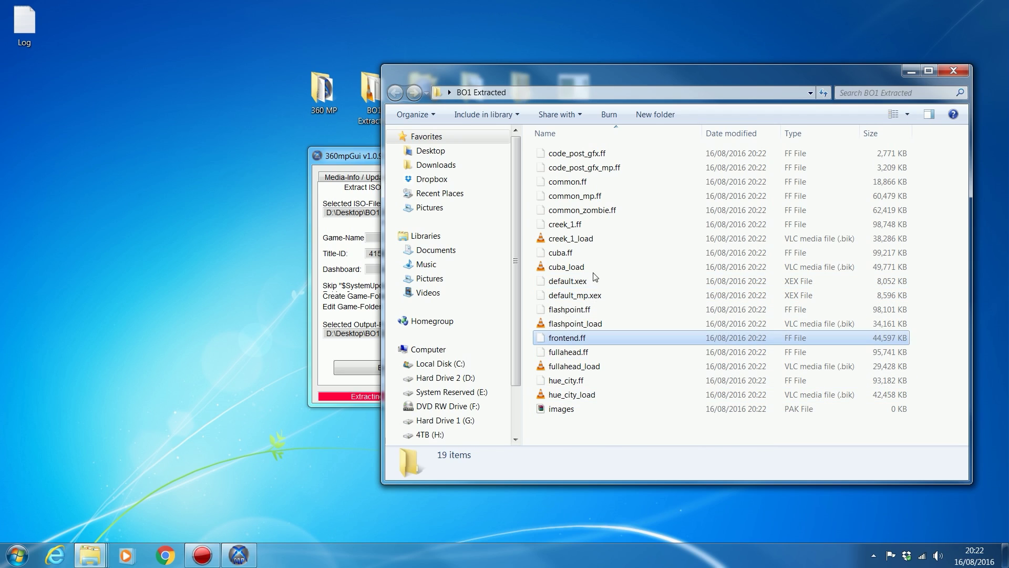
{"action": "type", "text": "com"}
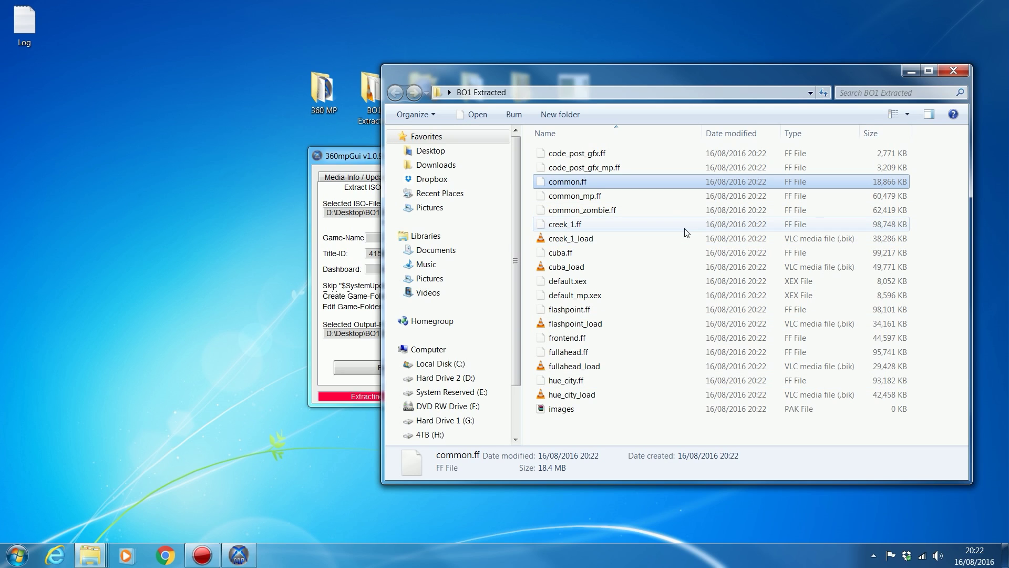
{"action": "left_click", "coordinate": [942, 190]}
{"action": "mouse_move", "coordinate": [906, 181]}
{"action": "left_mouse_down"}
{"action": "mouse_move", "coordinate": [896, 202]}
{"action": "mouse_move", "coordinate": [893, 185]}
{"action": "left_mouse_up"}
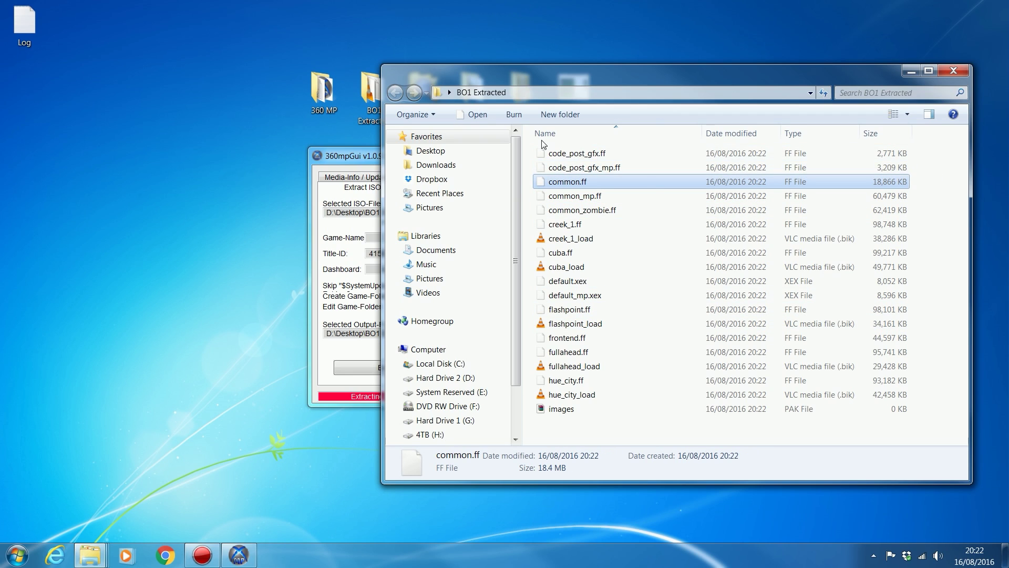
{"action": "left_click", "coordinate": [588, 157]}
{"action": "left_click", "coordinate": [667, 420]}
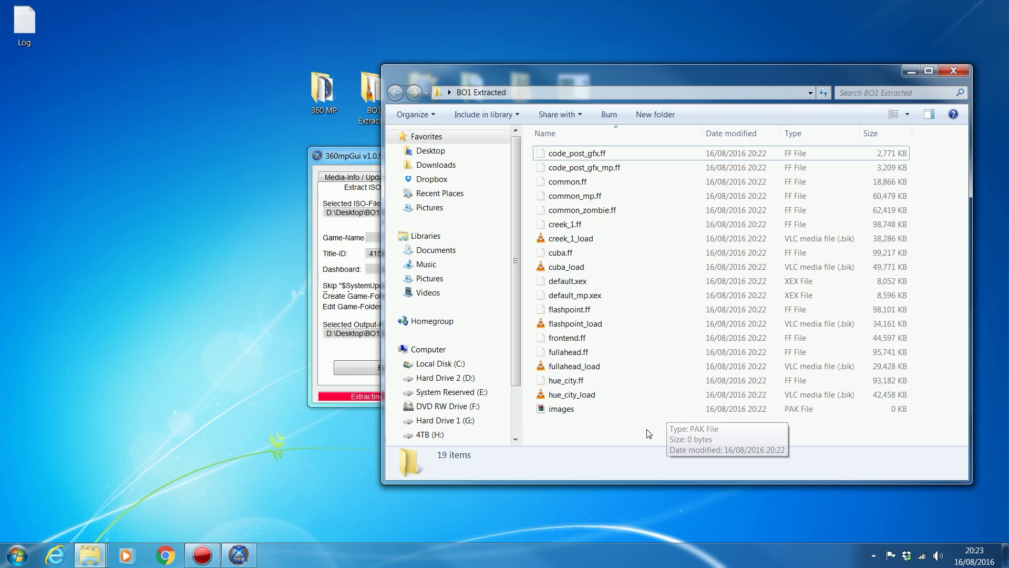
{"action": "left_click_drag", "start_coordinate": [635, 435], "coordinate": [678, 419]}
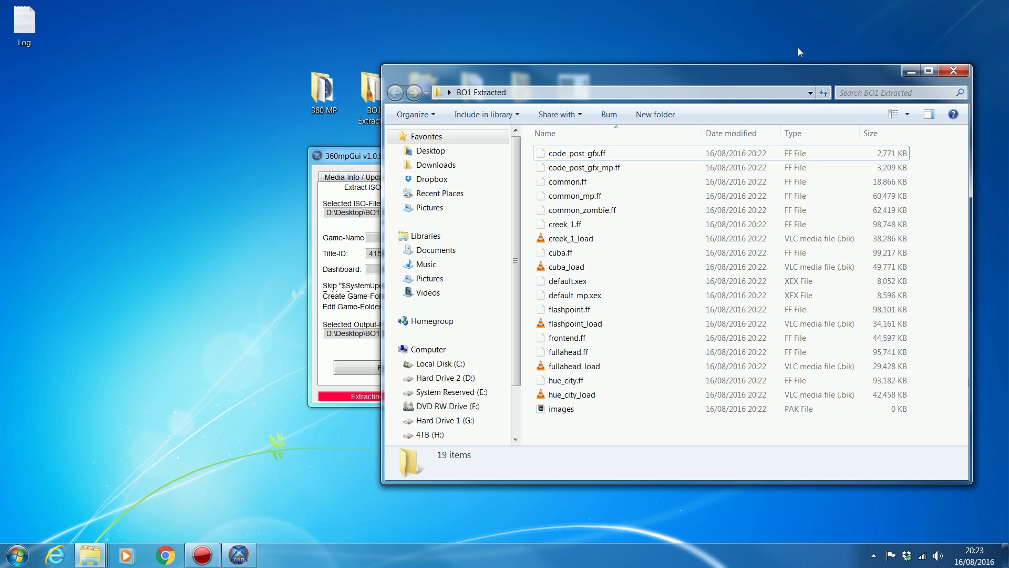
{"action": "left_click_drag", "start_coordinate": [725, 72], "coordinate": [770, 76]}
Browse the growing BO1 Extracted list, selecting files such as number_lady_intro, a 48.9 MB .bik video
{"action": "left_click_drag", "start_coordinate": [626, 451], "coordinate": [678, 150]}
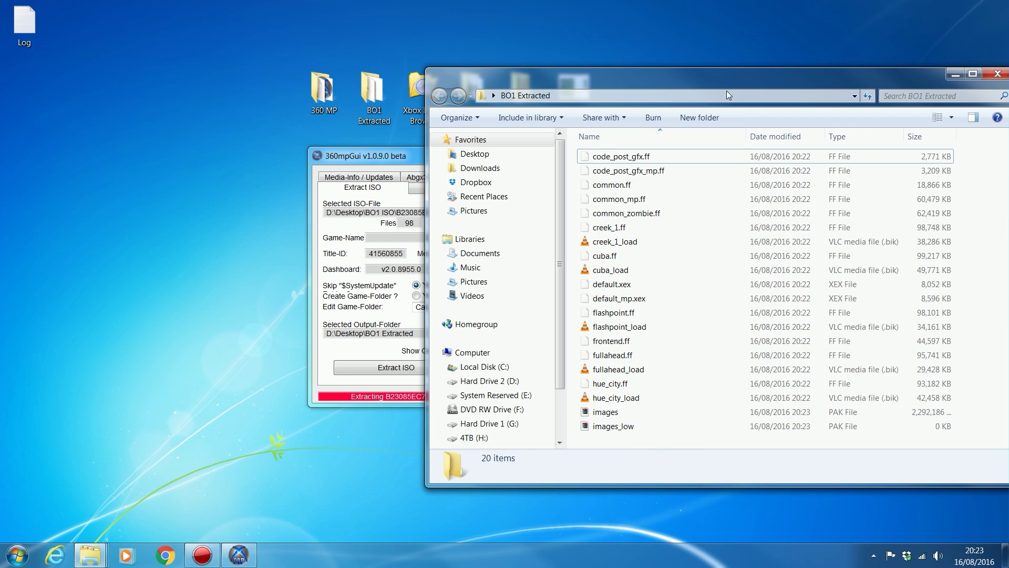
{"action": "left_click_drag", "start_coordinate": [739, 80], "coordinate": [692, 66]}
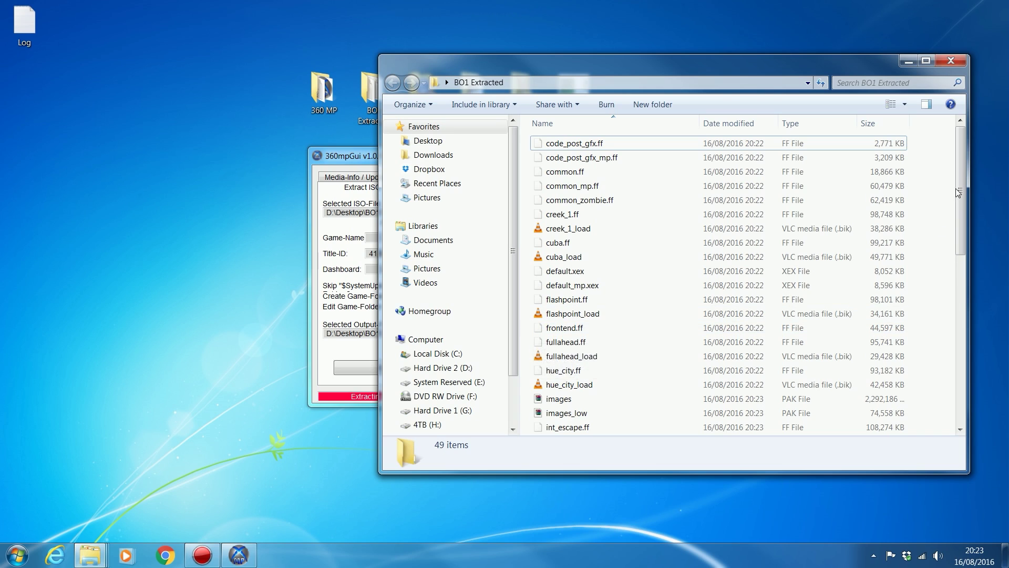
{"action": "left_click_drag", "start_coordinate": [960, 179], "coordinate": [954, 378]}
{"action": "scroll", "coordinate": [577, 424], "scroll_direction": "down", "scroll_amount": 1}
{"action": "left_click", "coordinate": [576, 413]}
{"action": "scroll", "coordinate": [576, 413], "scroll_direction": "down", "scroll_amount": 1}
{"action": "left_click", "coordinate": [579, 371]}
{"action": "scroll", "coordinate": [610, 368], "scroll_direction": "up", "scroll_amount": 12}
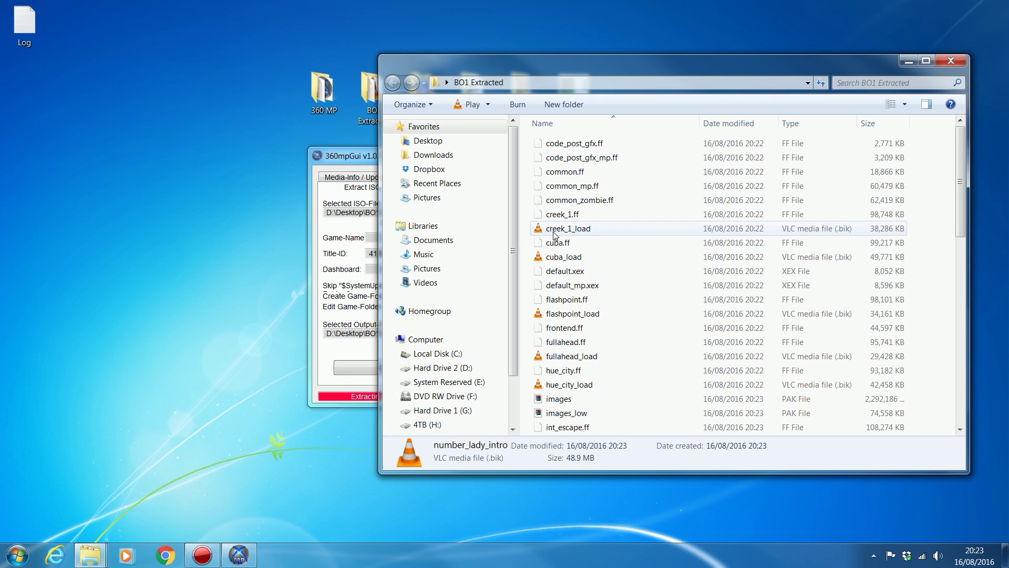
Acknowledge the Files extracted message and close 360mpGui
{"action": "left_click", "coordinate": [620, 228]}
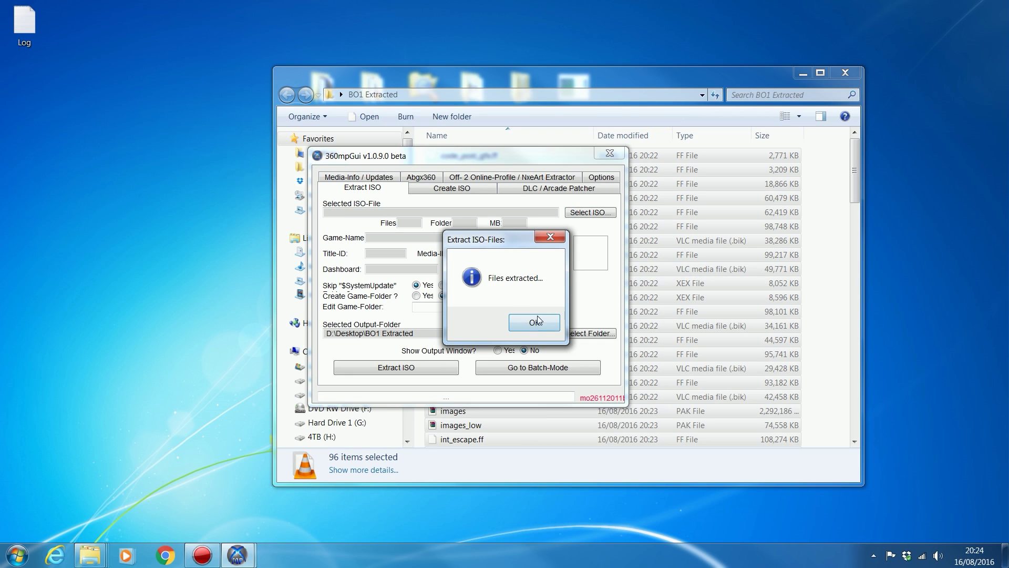
{"action": "left_click", "coordinate": [534, 323]}
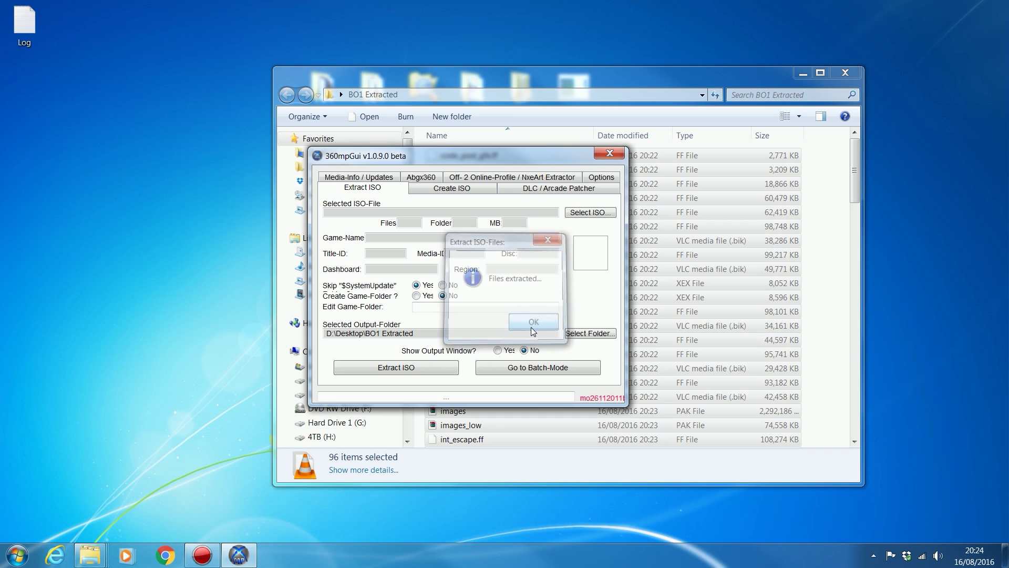
{"action": "left_click", "coordinate": [610, 153]}
{"action": "mouse_move", "coordinate": [855, 173]}
{"action": "left_mouse_down"}
{"action": "mouse_move", "coordinate": [871, 437]}
{"action": "mouse_move", "coordinate": [858, 171]}
{"action": "left_mouse_up"}
Close the BO1 Extracted window and move its desktop folder below 360 MP
{"action": "left_click", "coordinate": [476, 160]}
{"action": "scroll", "coordinate": [525, 290], "scroll_direction": "down", "scroll_amount": 14}
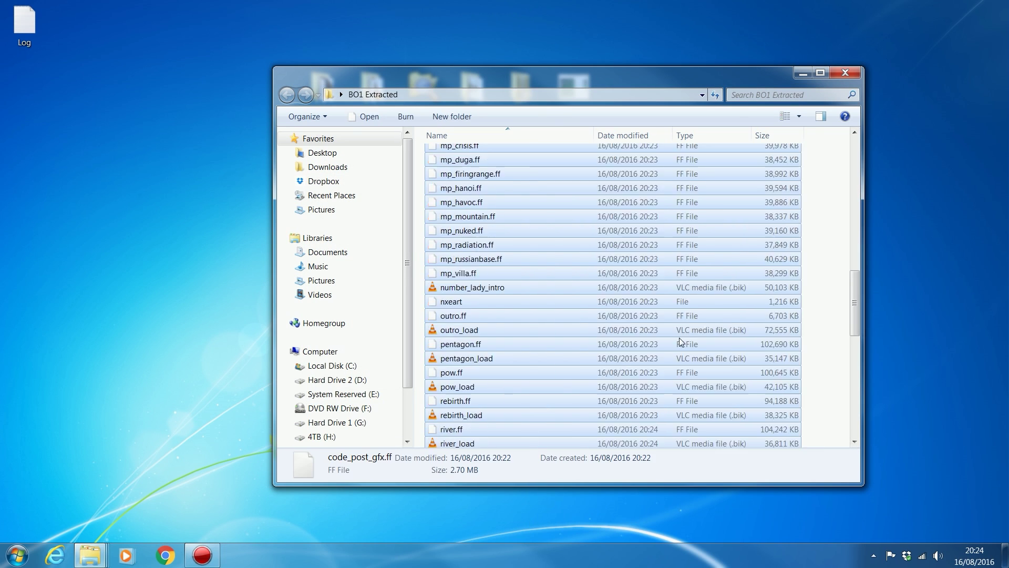
{"action": "left_click", "coordinate": [458, 443], "text": "shift"}
{"action": "left_click", "coordinate": [844, 73]}
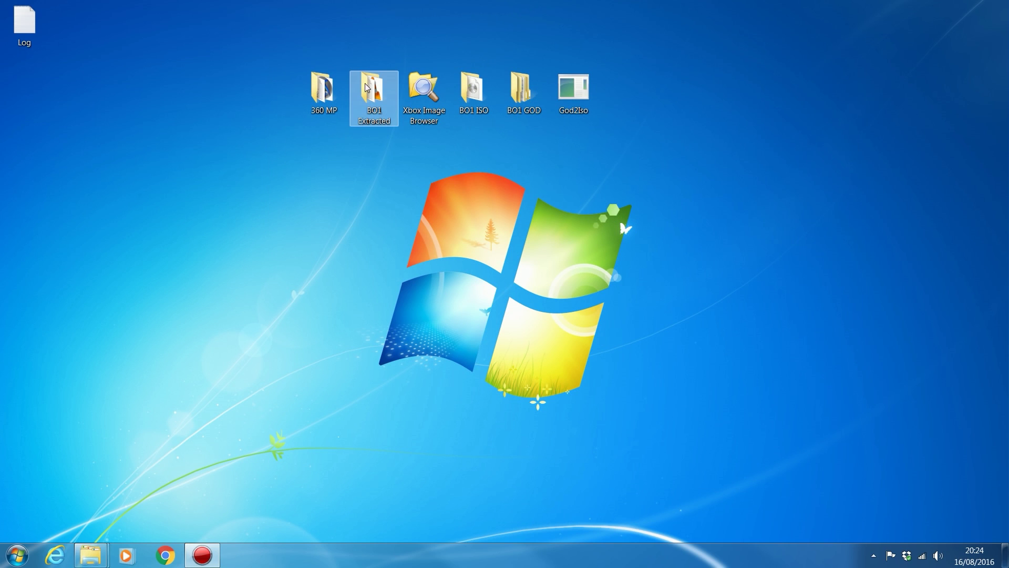
{"action": "left_click_drag", "start_coordinate": [370, 95], "coordinate": [320, 163]}
{"action": "left_click_drag", "start_coordinate": [293, 237], "coordinate": [422, 137]}
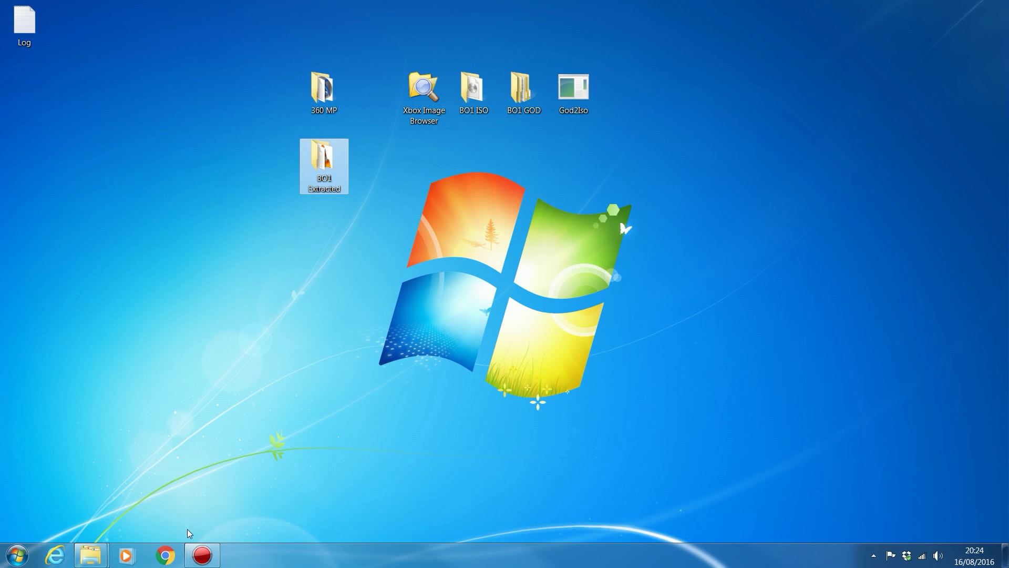
Bring back the 41560855 Explorer window from the taskbar and list its subfolders
{"action": "left_click", "coordinate": [95, 558]}
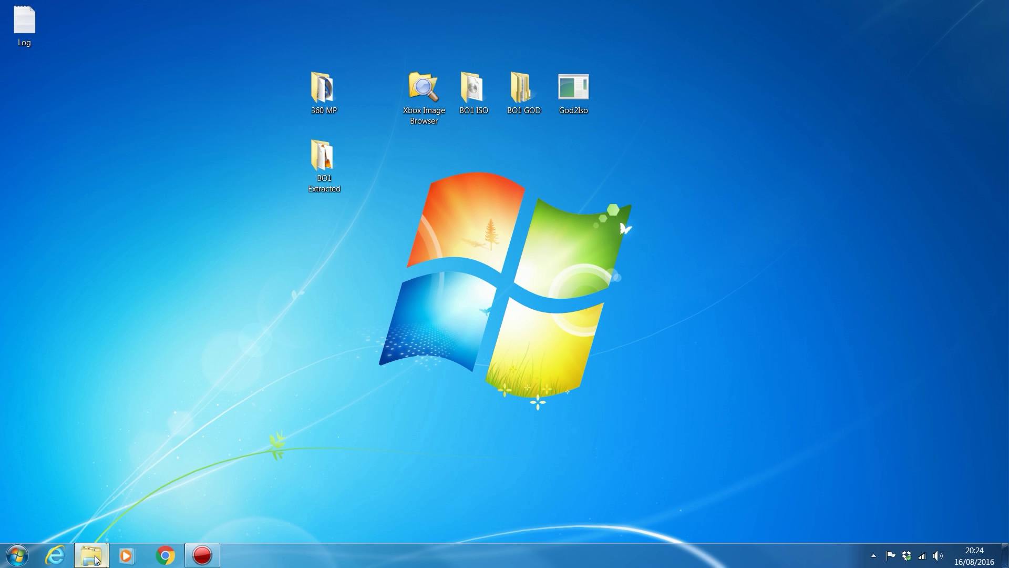
{"action": "left_click", "coordinate": [85, 490]}
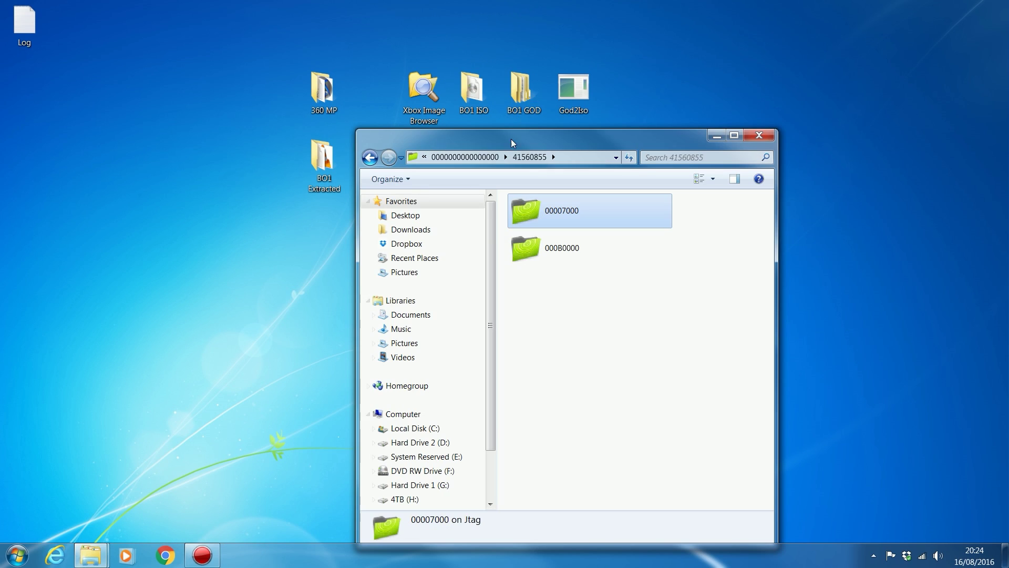
{"action": "left_click", "coordinate": [553, 157]}
{"action": "left_click_drag", "start_coordinate": [507, 142], "coordinate": [517, 130]}
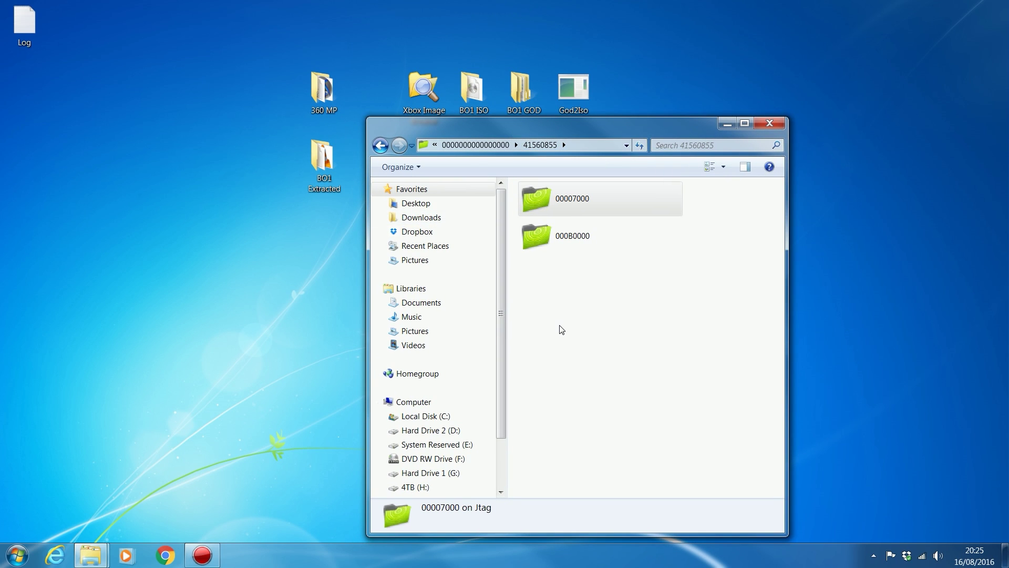
Select the BO1 Extracted desktop folder and reposition the 41560855 window
{"action": "left_click_drag", "start_coordinate": [328, 169], "coordinate": [288, 167]}
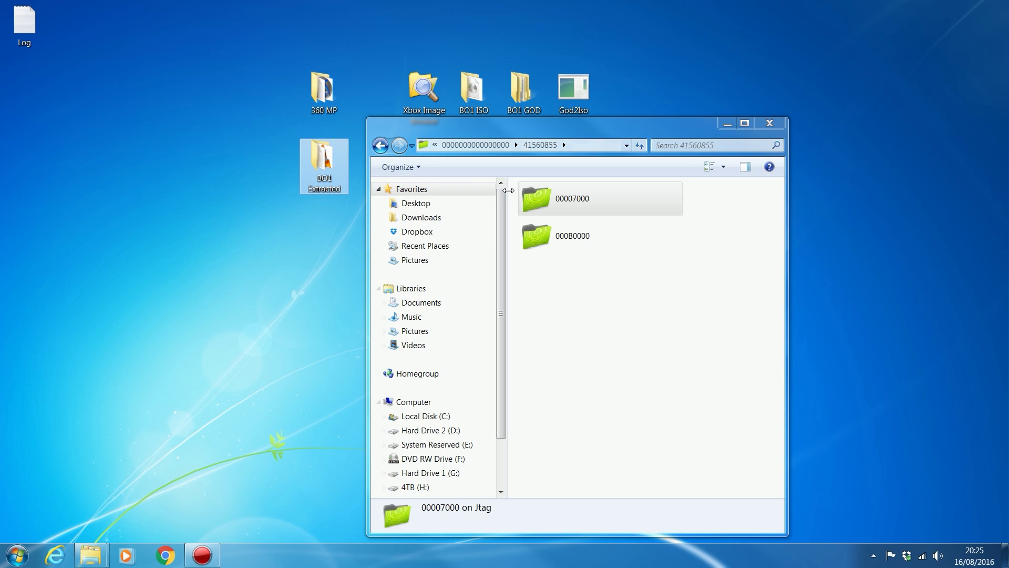
{"action": "left_click", "coordinate": [314, 211]}
{"action": "left_click", "coordinate": [324, 161]}
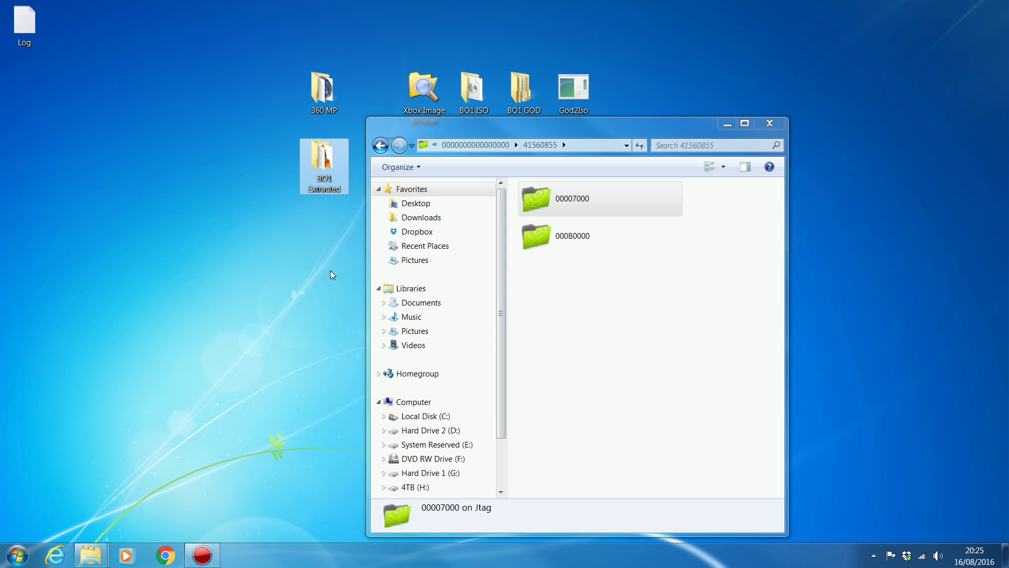
{"action": "mouse_move", "coordinate": [326, 163]}
{"action": "left_mouse_down"}
{"action": "mouse_move", "coordinate": [295, 162]}
{"action": "mouse_move", "coordinate": [322, 165]}
{"action": "left_mouse_up"}
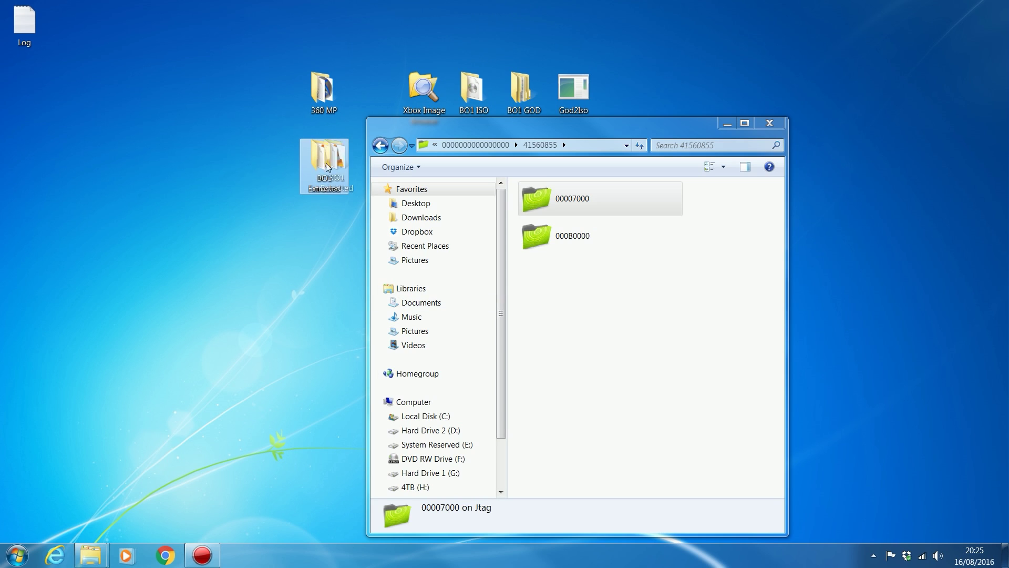
{"action": "left_click_drag", "start_coordinate": [322, 168], "coordinate": [321, 167]}
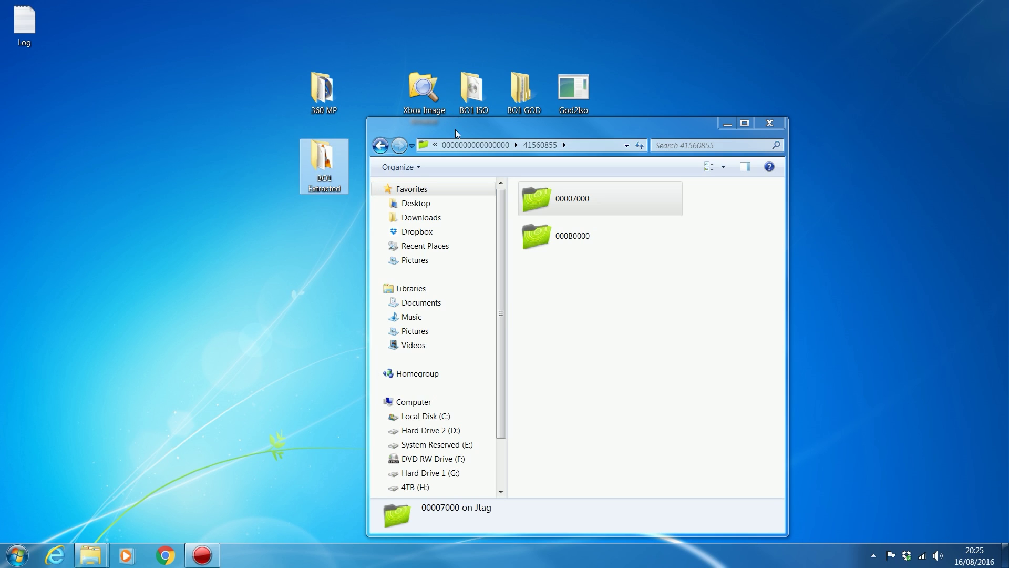
{"action": "left_click_drag", "start_coordinate": [457, 134], "coordinate": [455, 131]}
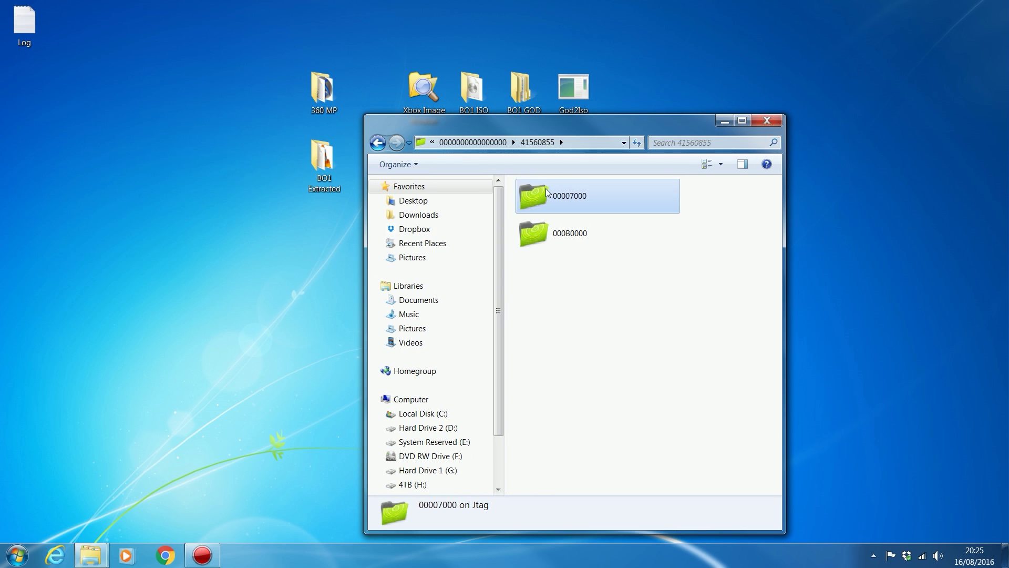
{"action": "left_click", "coordinate": [322, 171]}
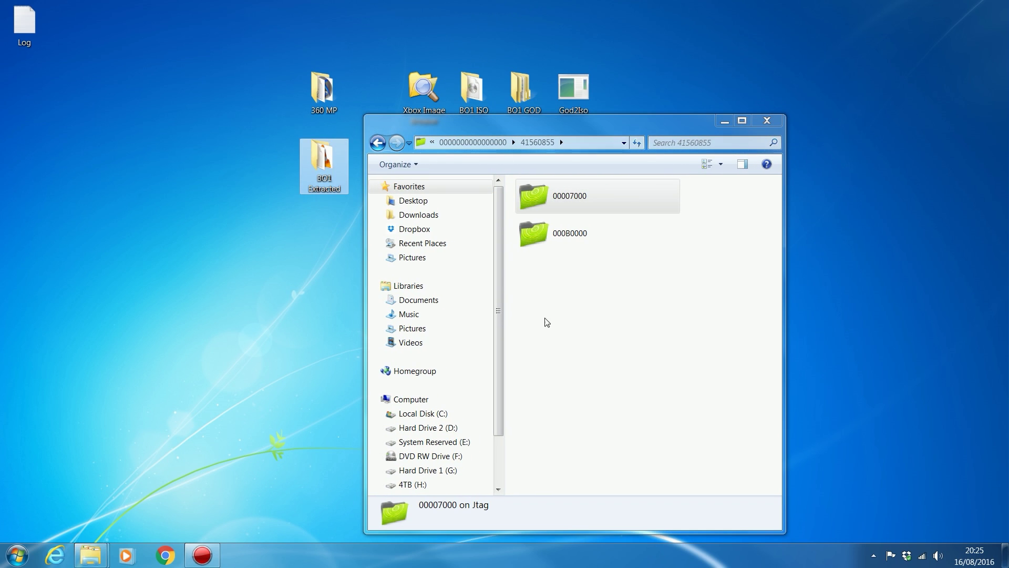
Select the 00007000 folder in the 41560855 window
{"action": "left_click", "coordinate": [643, 273]}
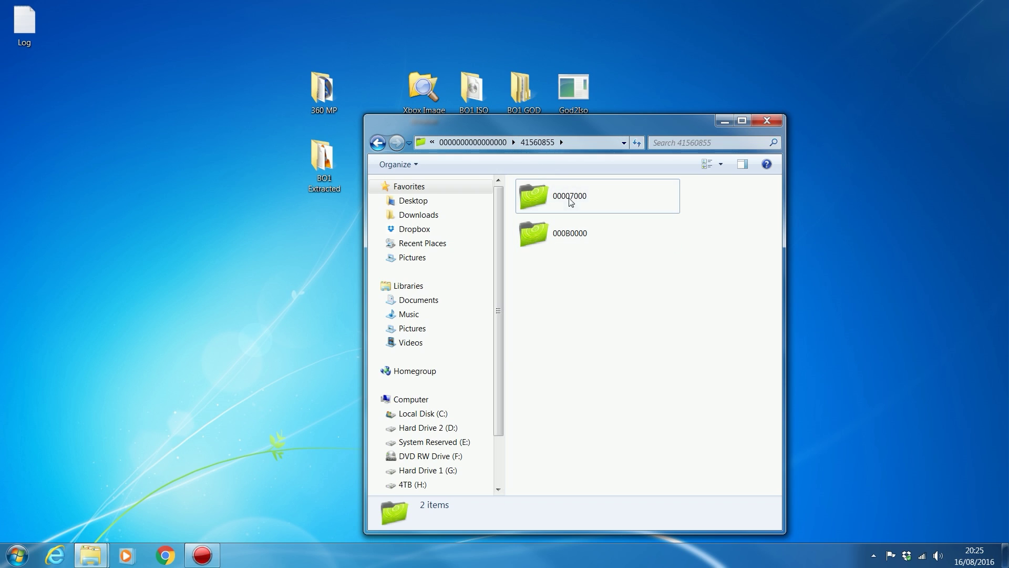
{"action": "left_click", "coordinate": [540, 205]}
{"action": "left_click_drag", "start_coordinate": [731, 190], "coordinate": [550, 200]}
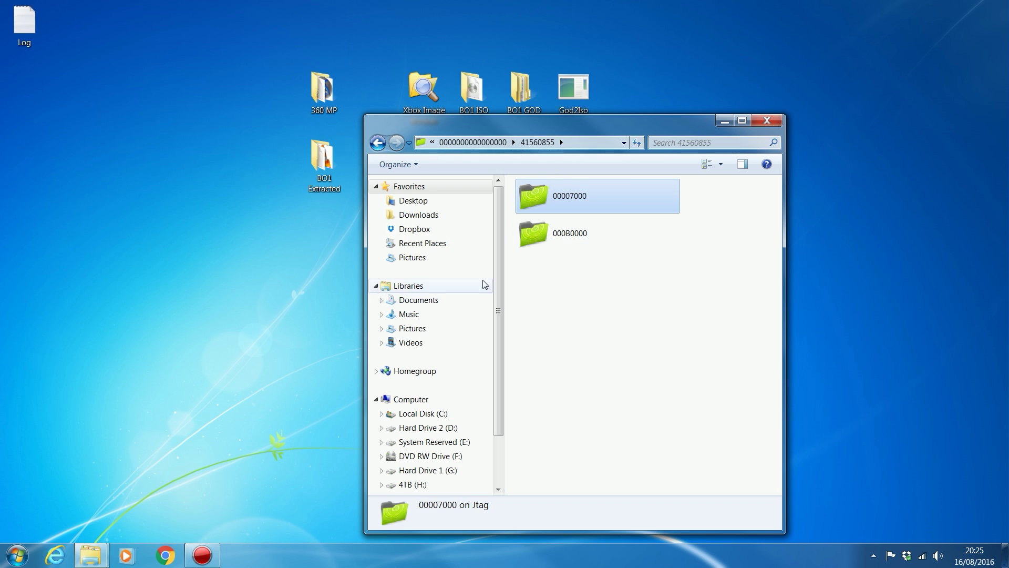
{"action": "left_click_drag", "start_coordinate": [628, 118], "coordinate": [644, 118]}
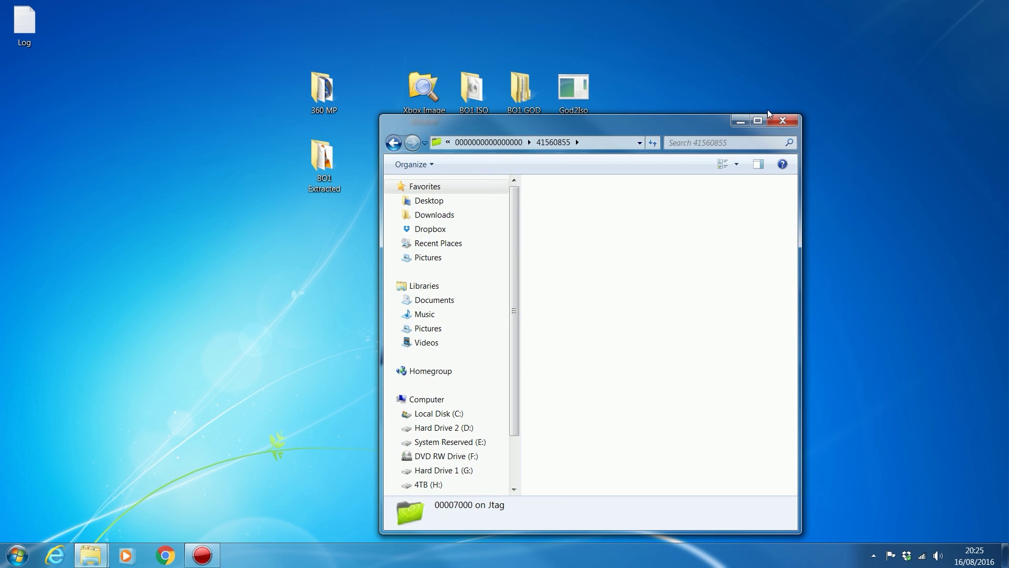
Close 41560855, move BO1 Extracted beside 360 MP, and review its 96 extracted files
{"action": "left_click", "coordinate": [783, 120]}
{"action": "left_click_drag", "start_coordinate": [323, 158], "coordinate": [376, 94]}
{"action": "double_click", "coordinate": [380, 93]}
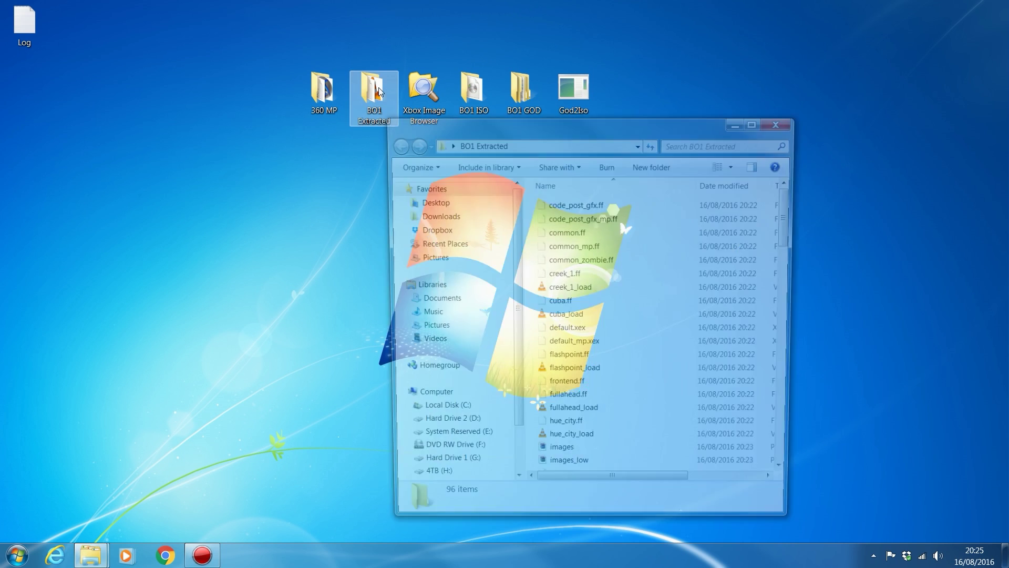
{"action": "scroll", "coordinate": [693, 387], "scroll_direction": "down", "scroll_amount": 7}
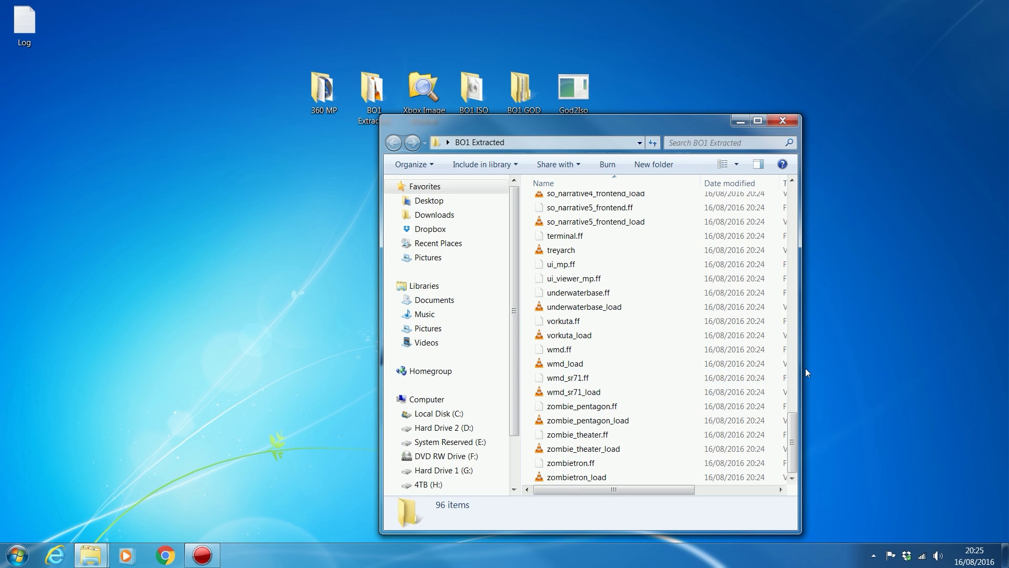
{"action": "left_click_drag", "start_coordinate": [800, 366], "coordinate": [940, 389]}
{"action": "scroll", "coordinate": [935, 452], "scroll_direction": "up", "scroll_amount": 4}
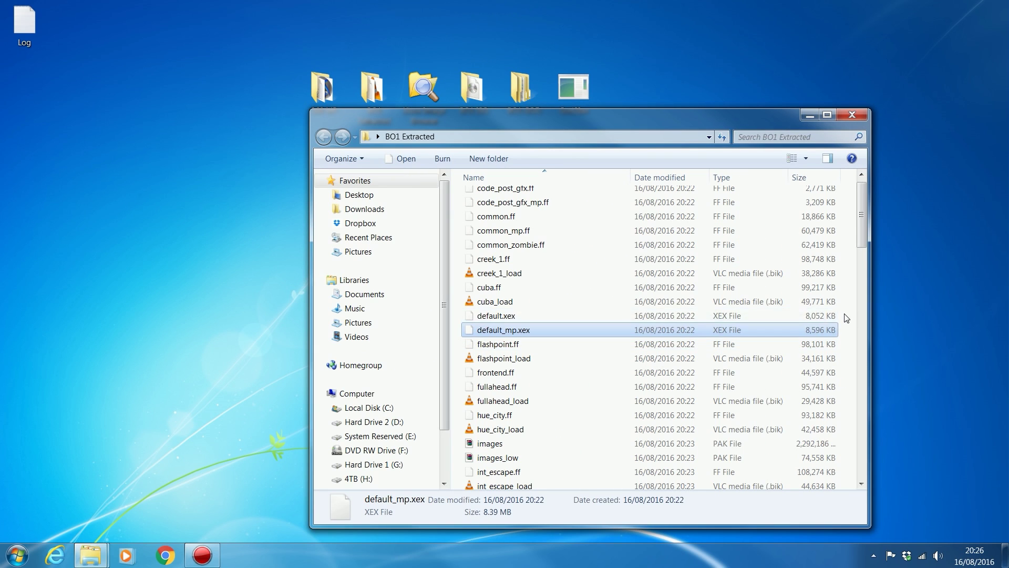
{"action": "left_click_drag", "start_coordinate": [844, 315], "coordinate": [404, 330]}
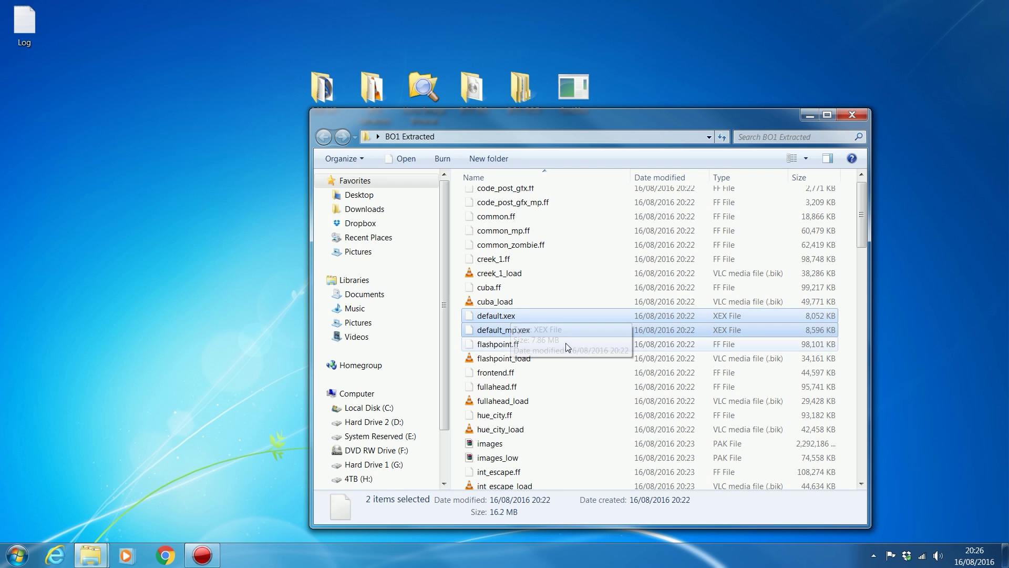
{"action": "left_click", "coordinate": [852, 115]}
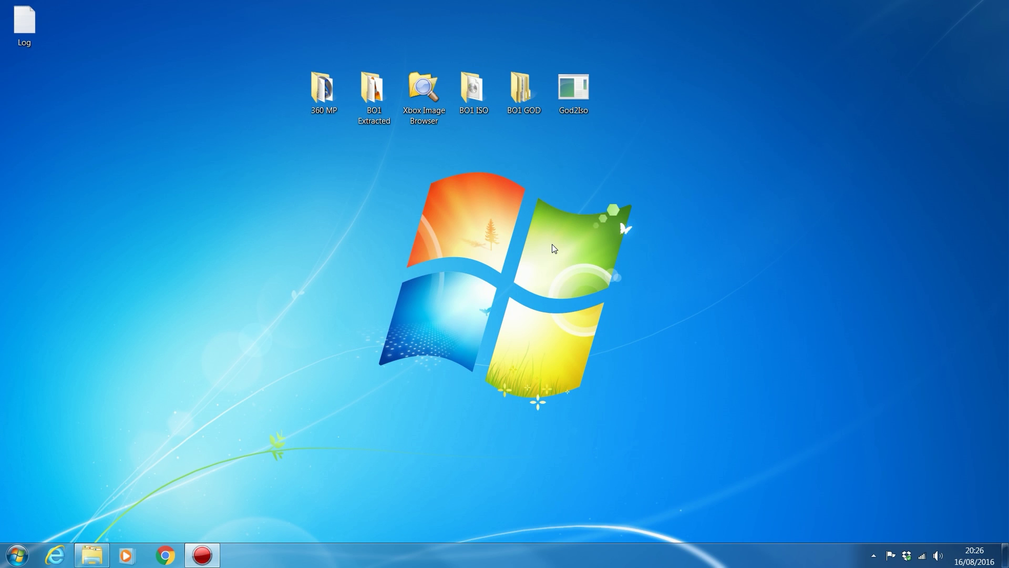